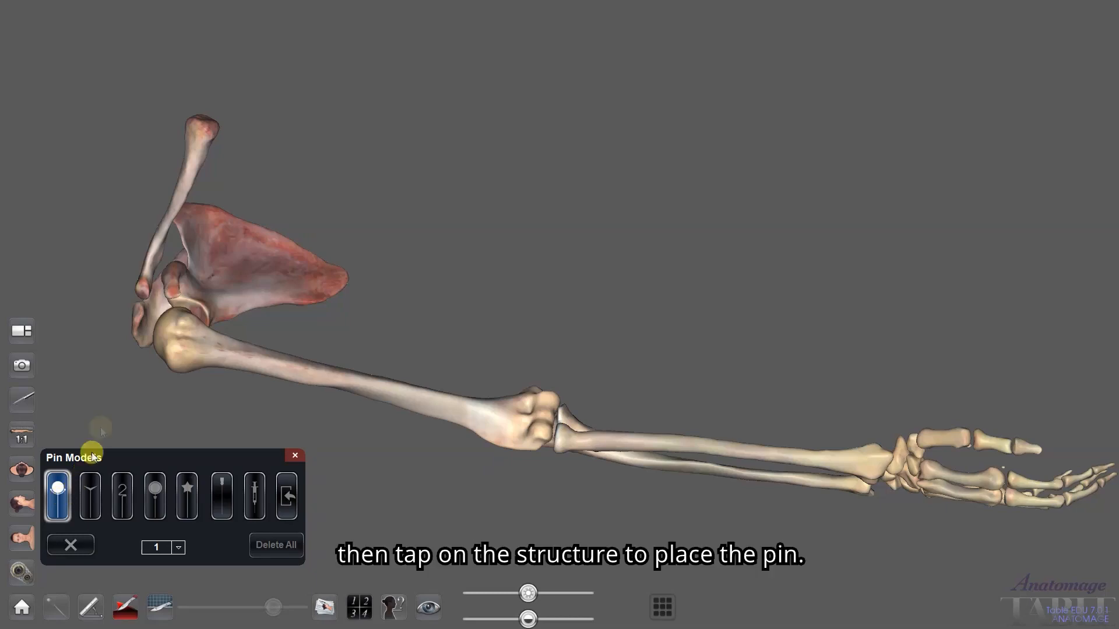
- Place numbered pin 1 on the scapula and pins 2 and 3 along the upper and middle humerus shaft
click(273, 254)
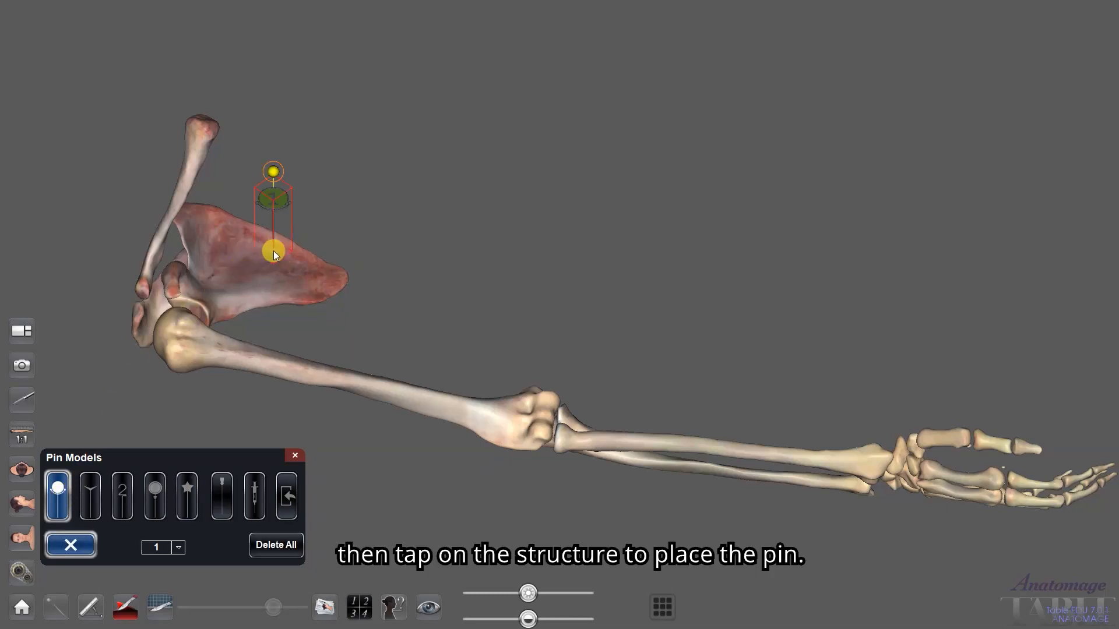
click(59, 494)
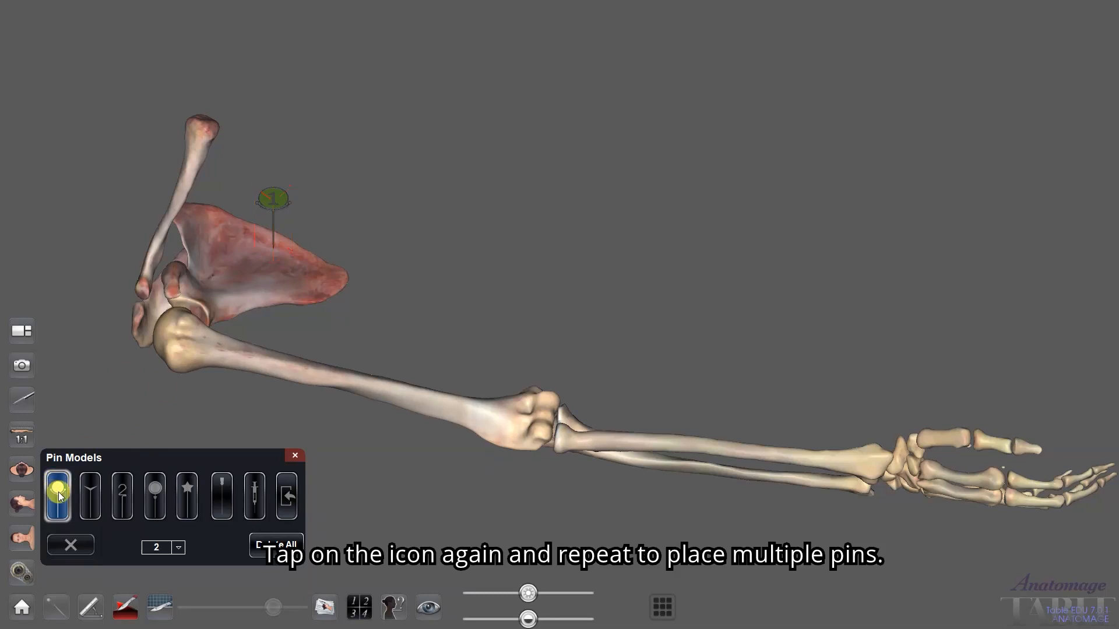
click(263, 361)
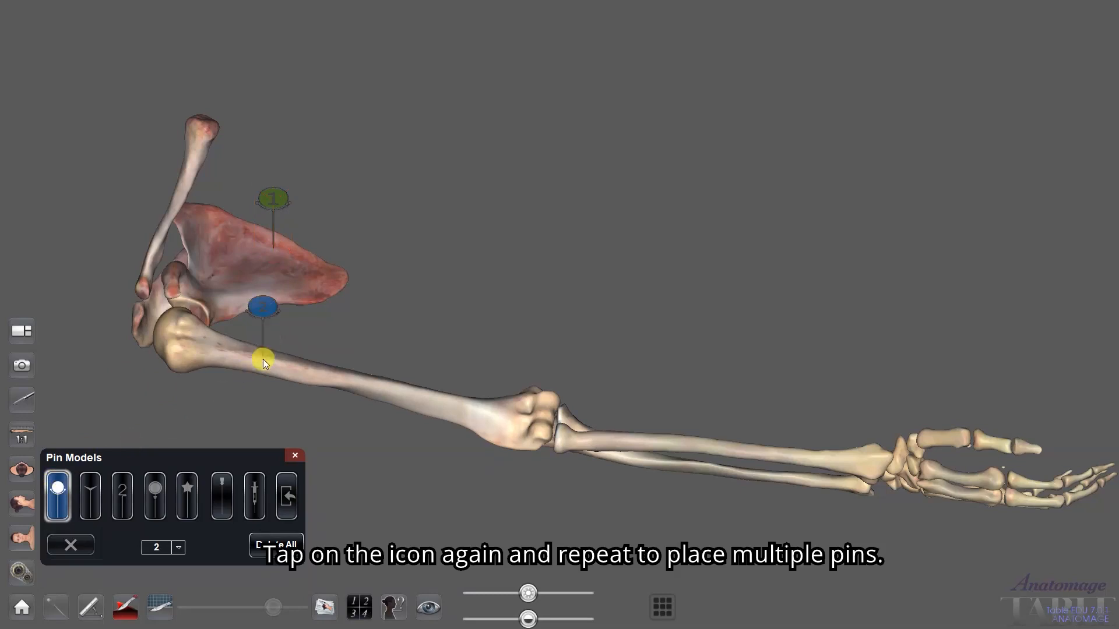
click(58, 489)
click(337, 392)
- Place pin 4 on the lower humerus shaft and pin 5 on the forearm bone below the elbow
click(58, 494)
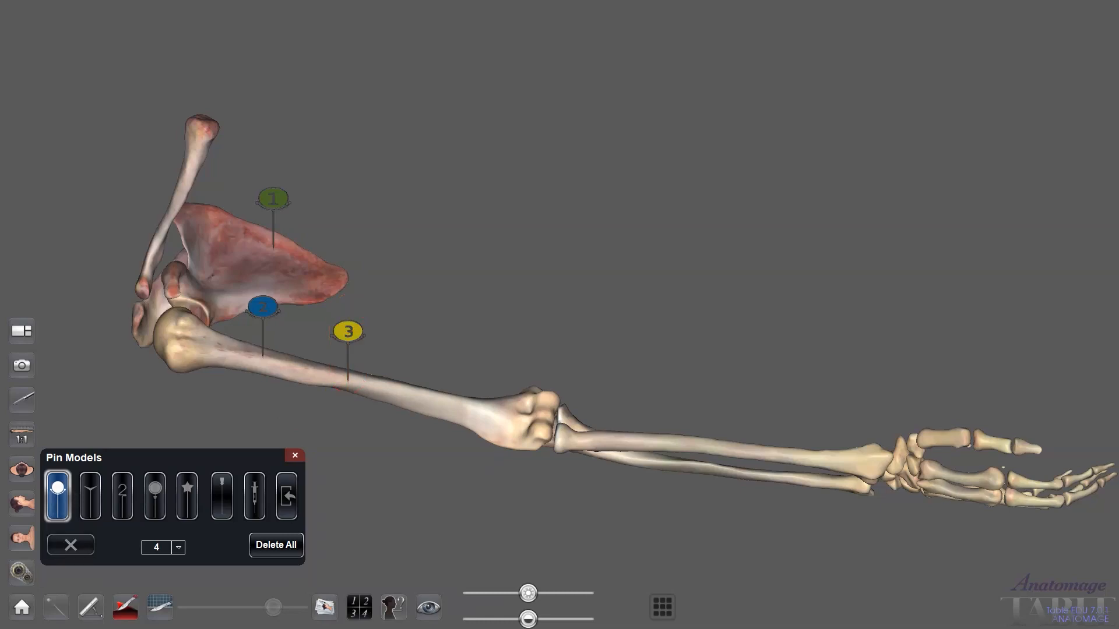
click(448, 397)
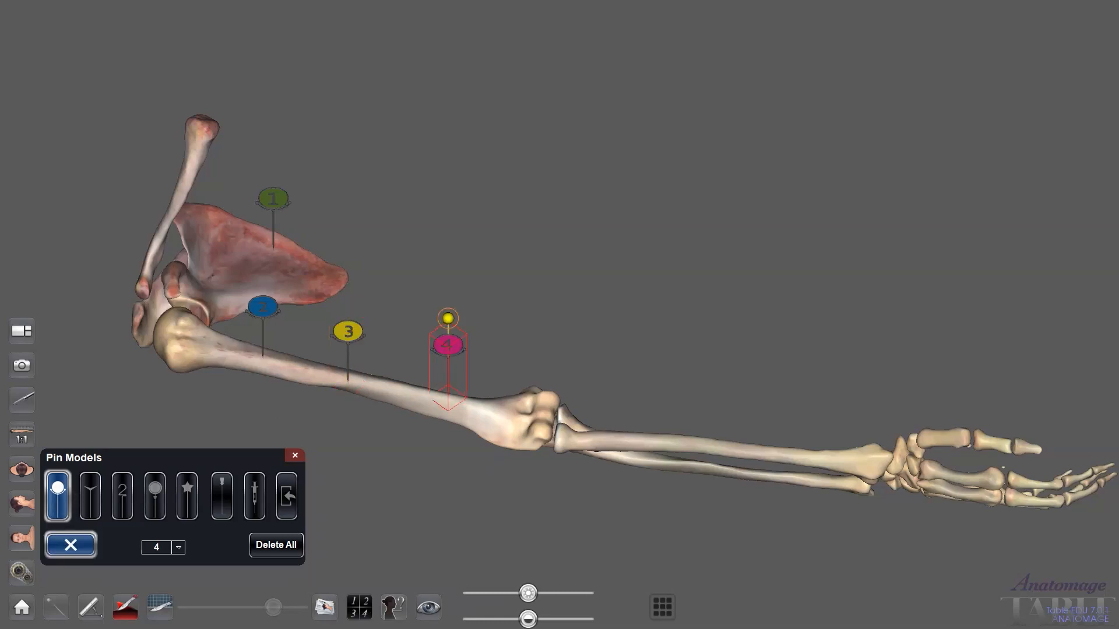
click(52, 492)
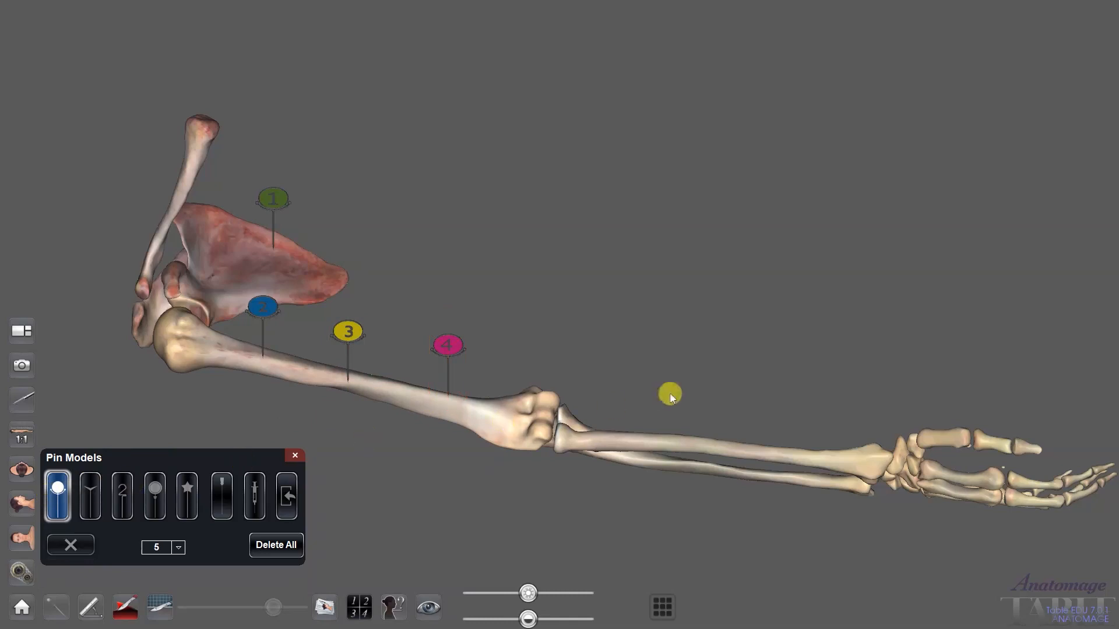
click(641, 437)
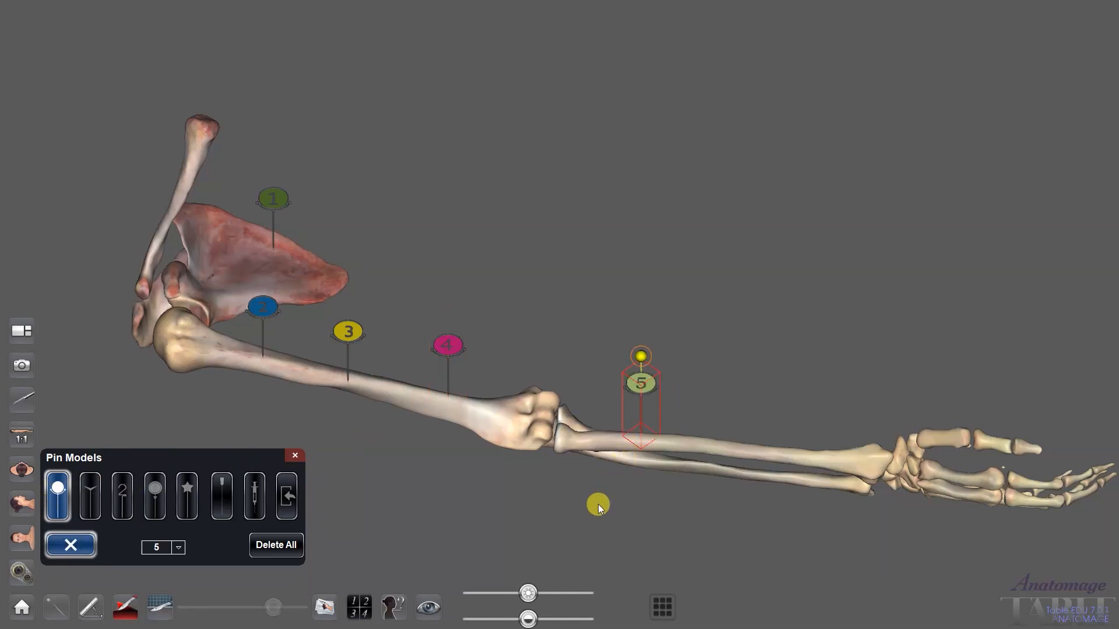
- Enlarge pins 3 and 4 on the humerus
click(347, 331)
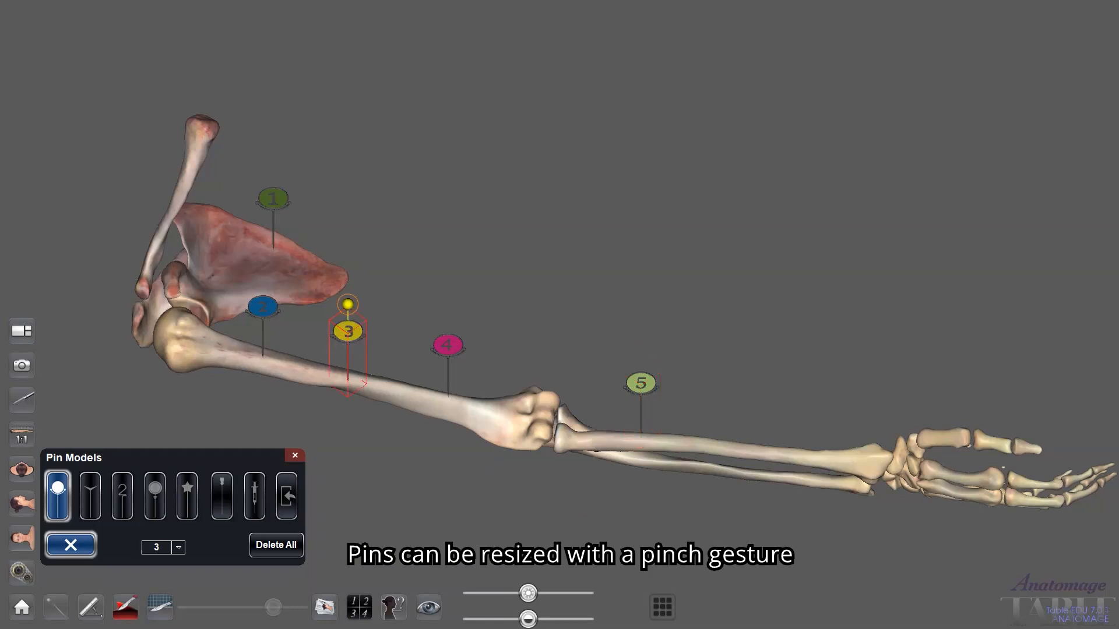
drag(348, 304, 353, 248)
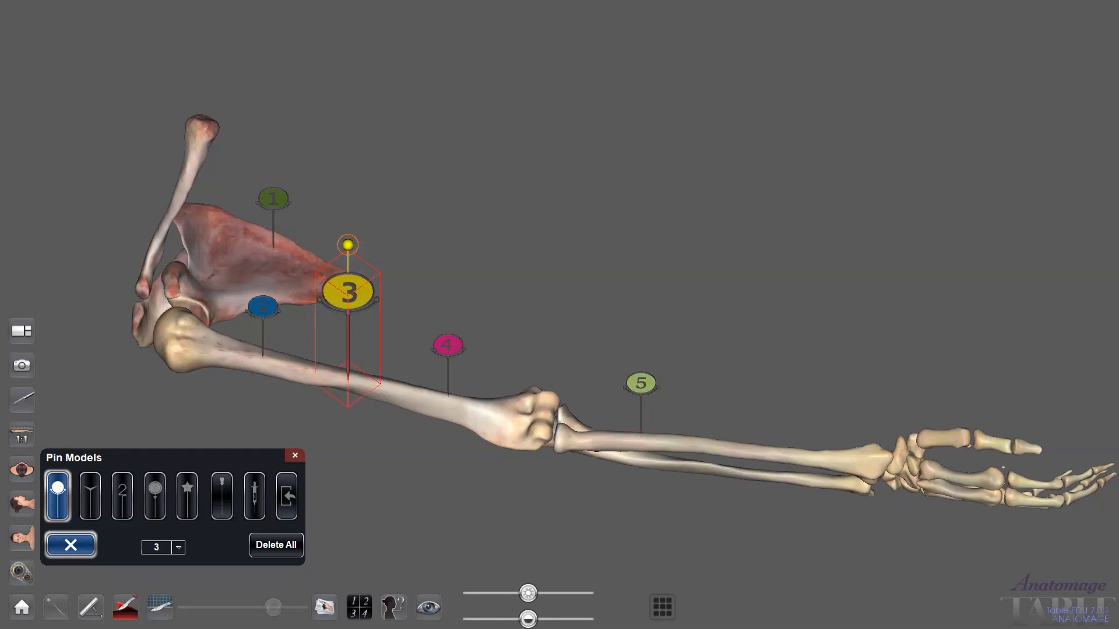
click(438, 331)
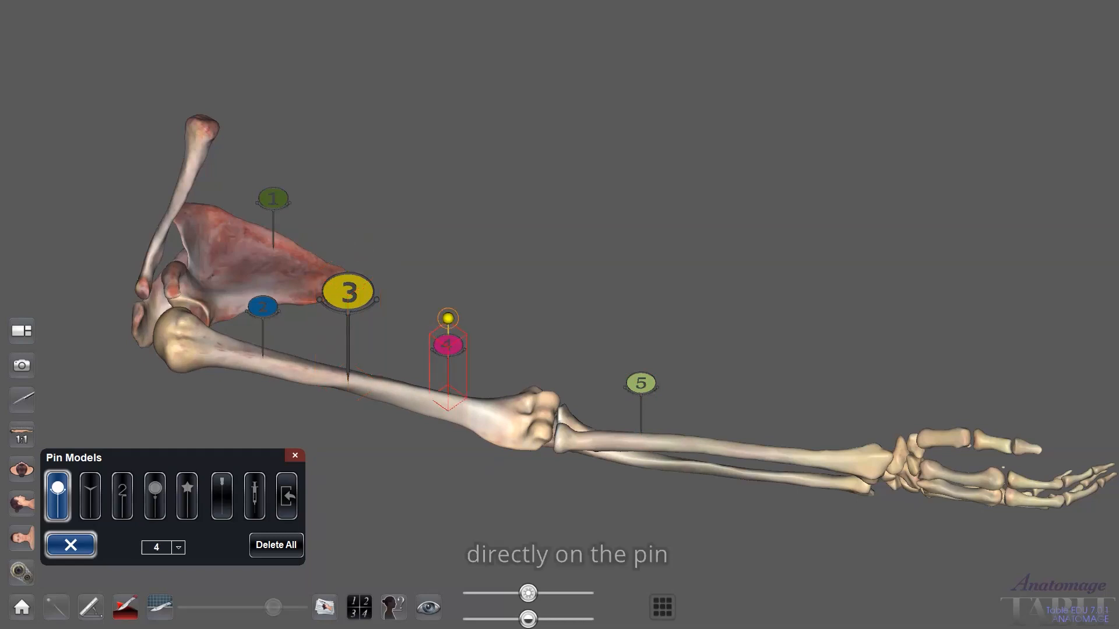
drag(441, 377, 428, 398)
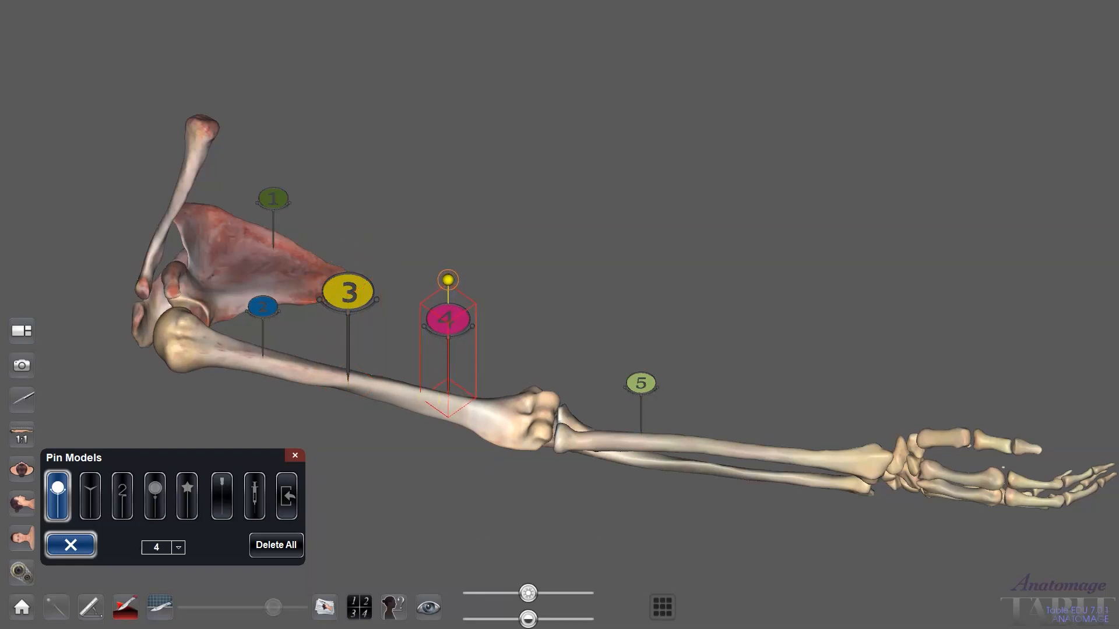
- Rotate pin 4 on the humerus and pin 1 on the scapula so their heads tilt toward the viewer
drag(447, 280, 435, 214)
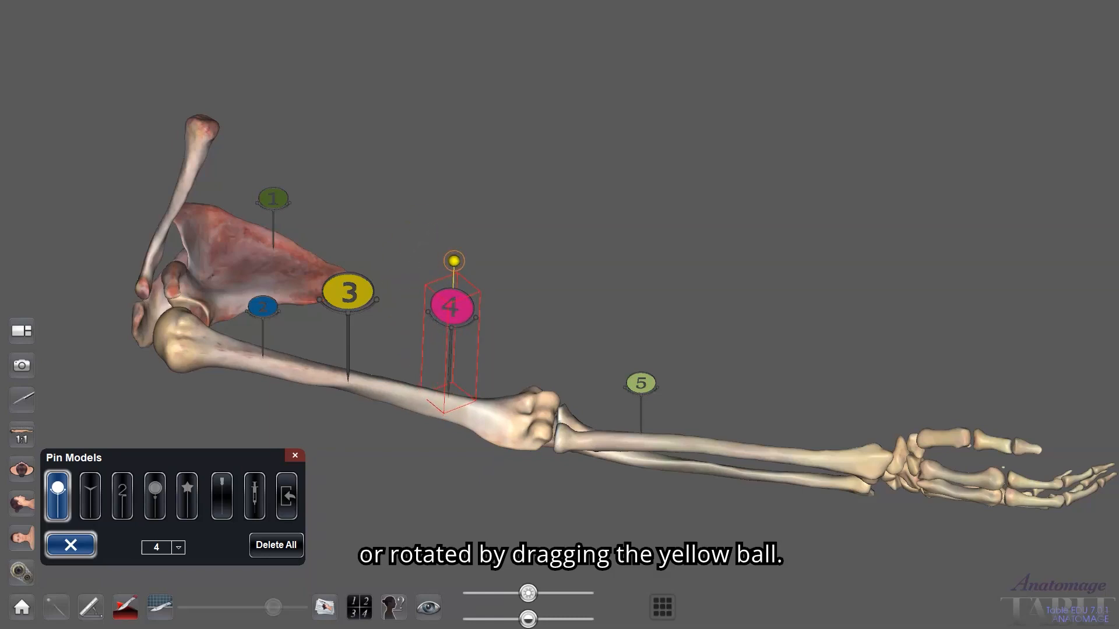
click(273, 199)
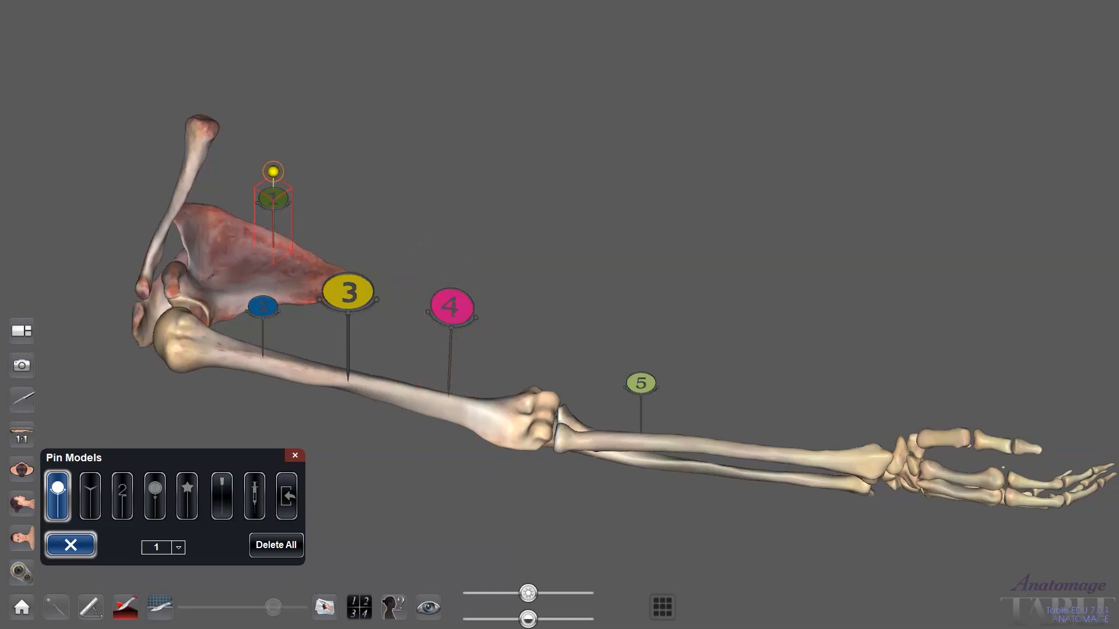
drag(264, 165, 280, 30)
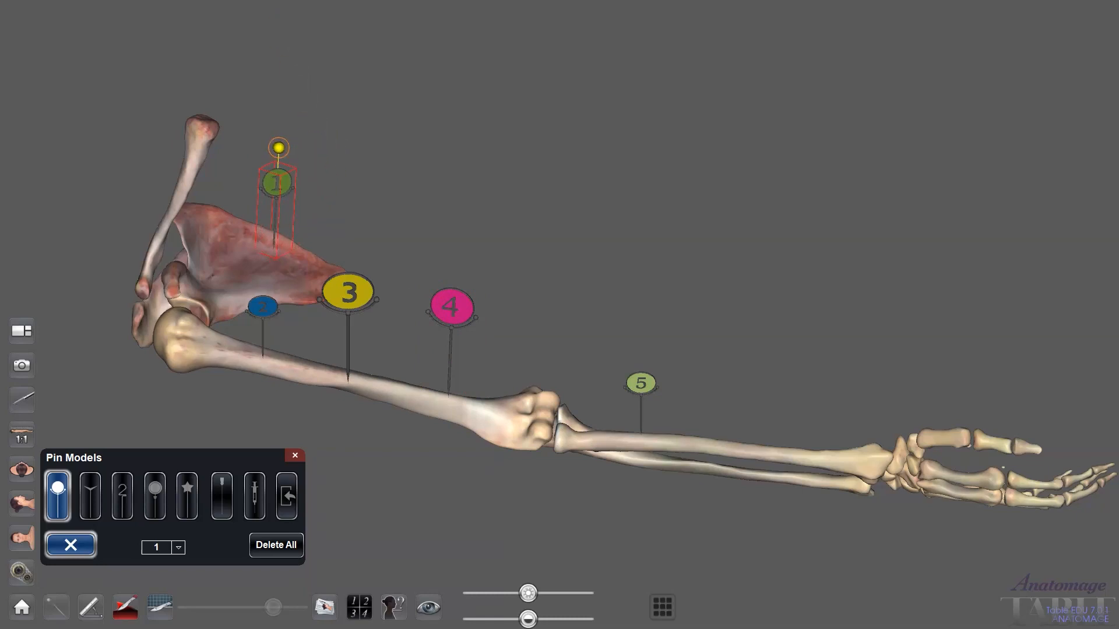
- Change the number of pin 2 on the upper humerus to 7 and finally to 8
click(256, 305)
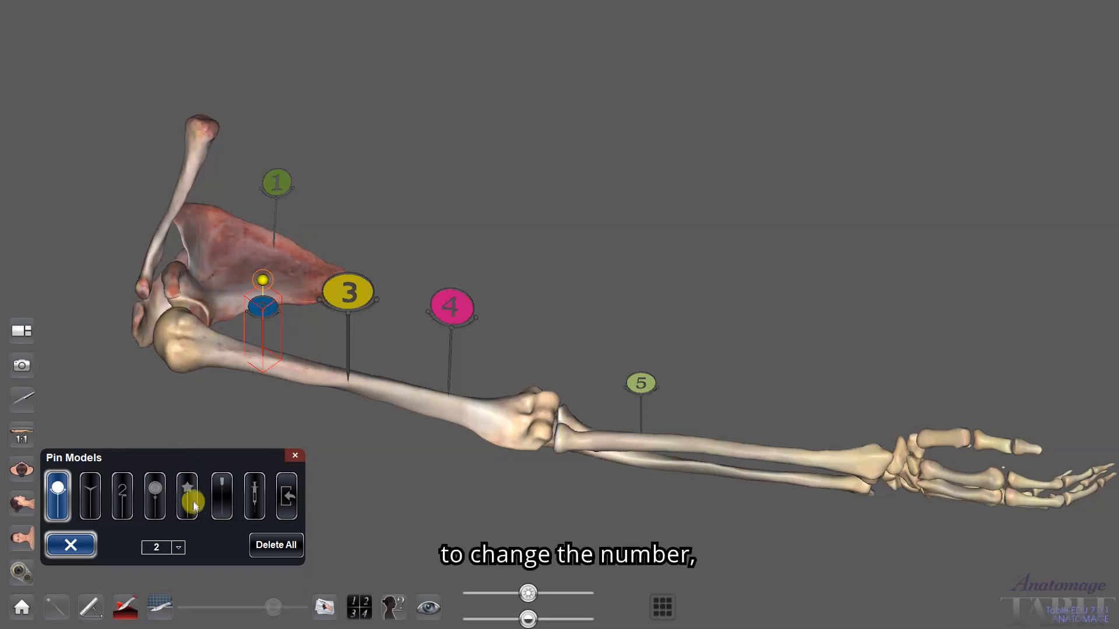
click(179, 547)
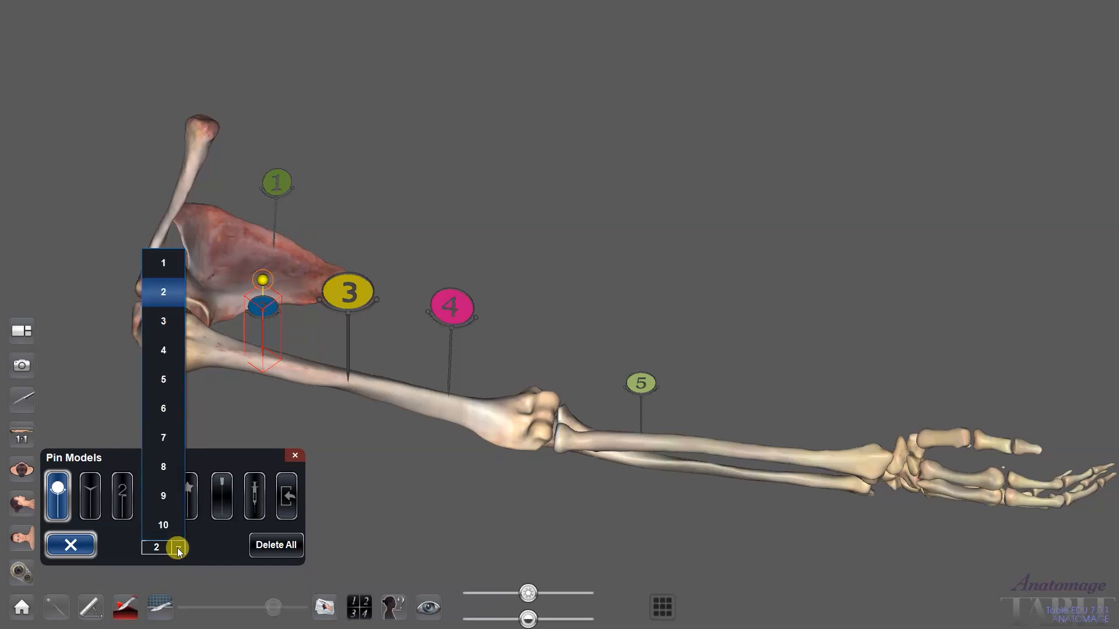
click(163, 438)
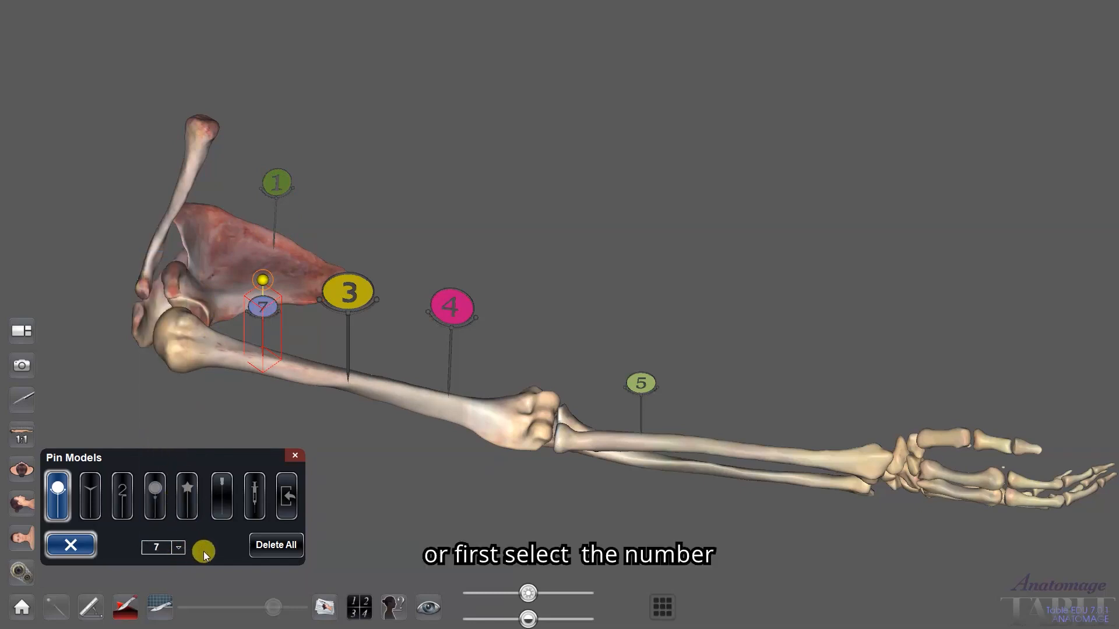
click(176, 549)
click(169, 468)
- Place another numbered pin, preset to number 8, on the elbow end of the humerus
click(57, 492)
click(169, 546)
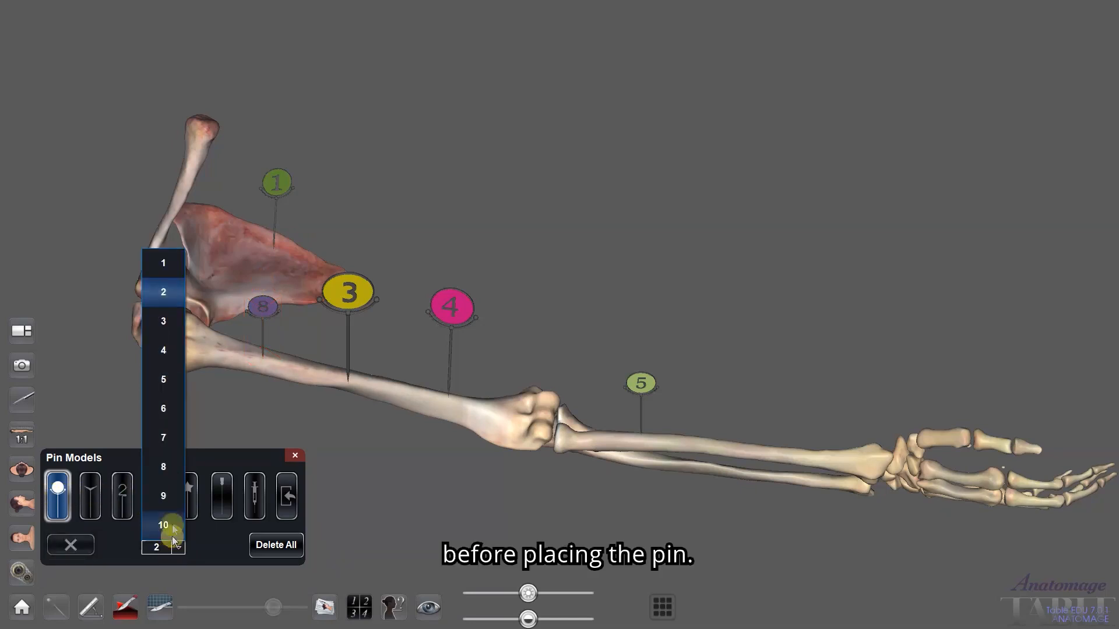
click(162, 465)
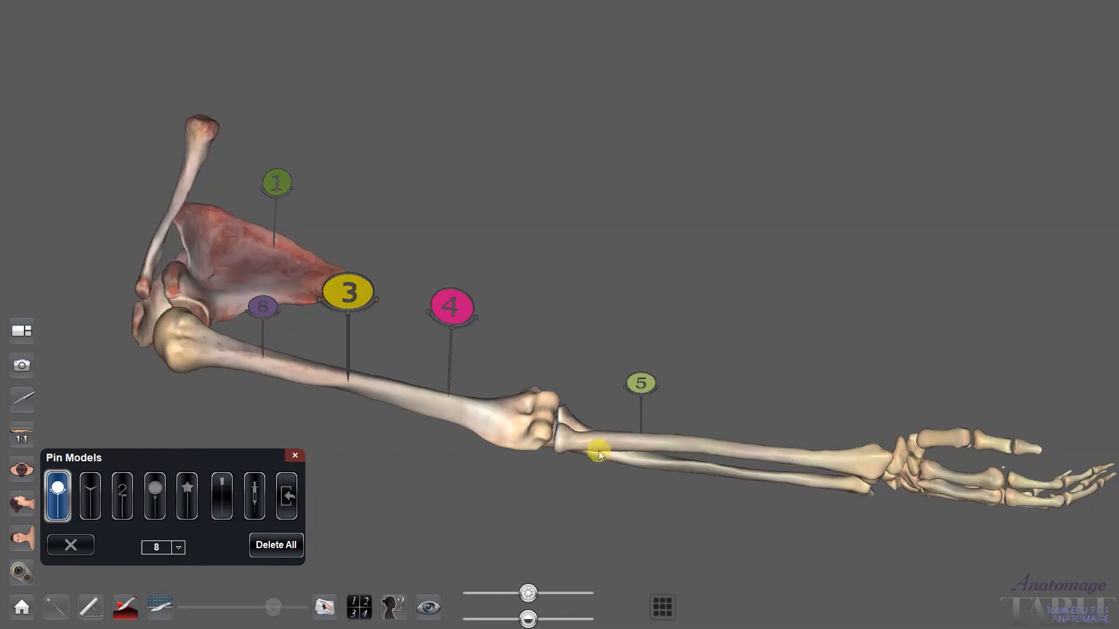
click(530, 402)
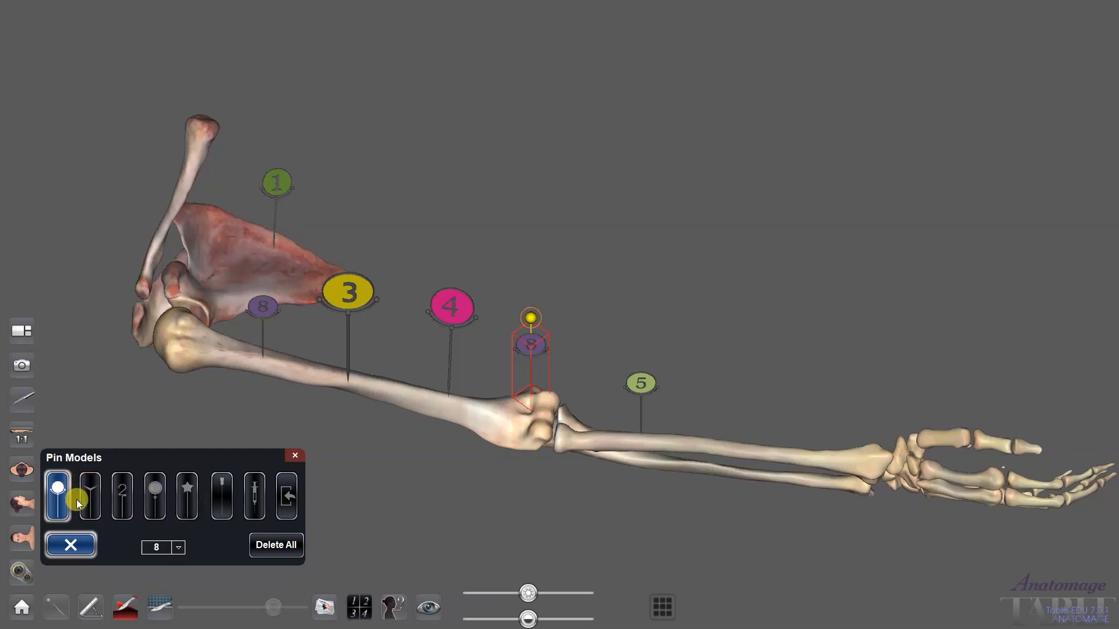
- Insert a lumbar needle and a syringe side by side into the middle of the forearm bone
click(219, 497)
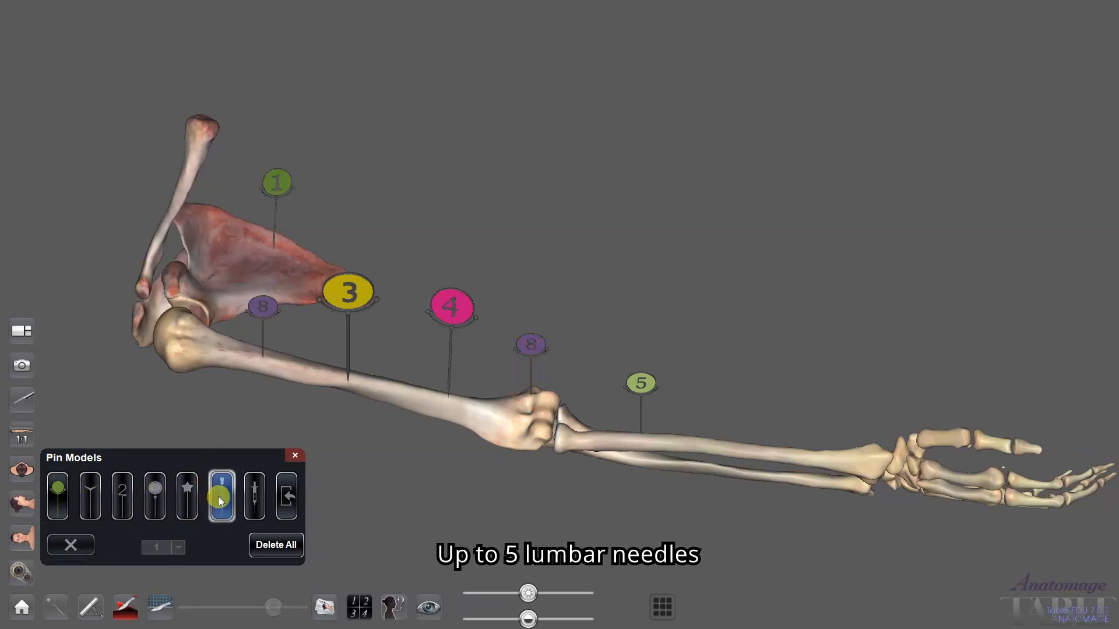
click(689, 438)
click(255, 500)
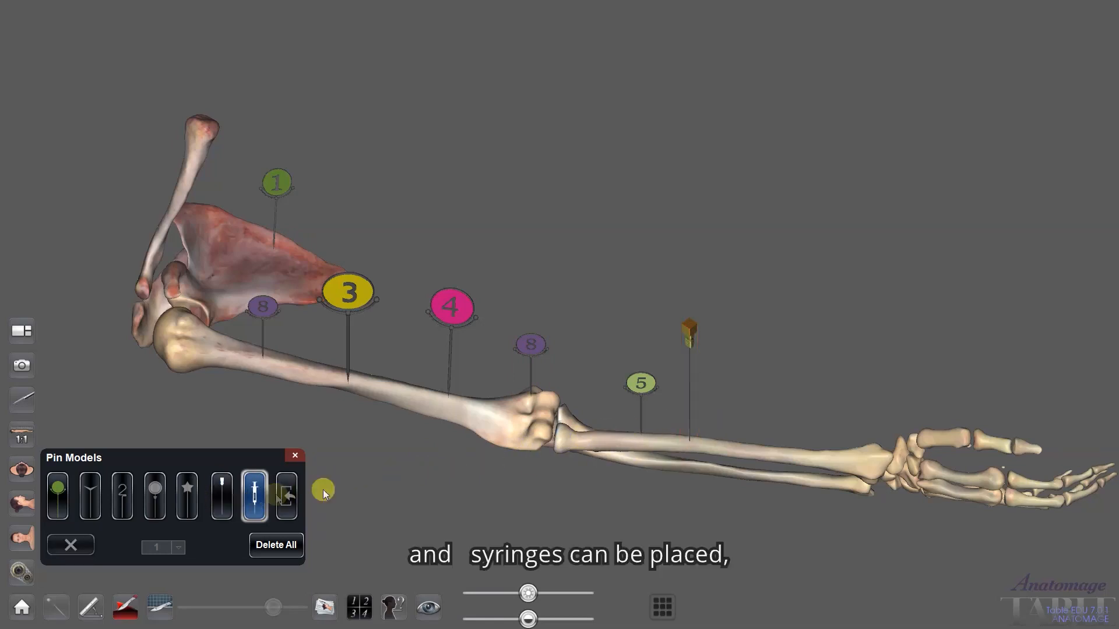
click(723, 443)
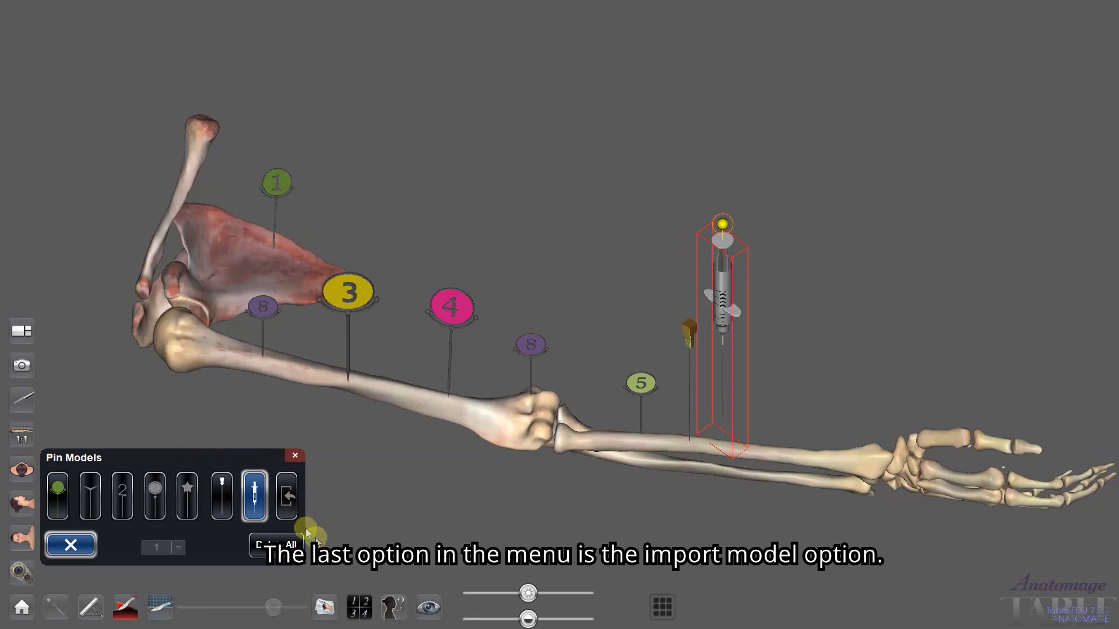
- Load view preset 3 and reopen the pin models
click(359, 606)
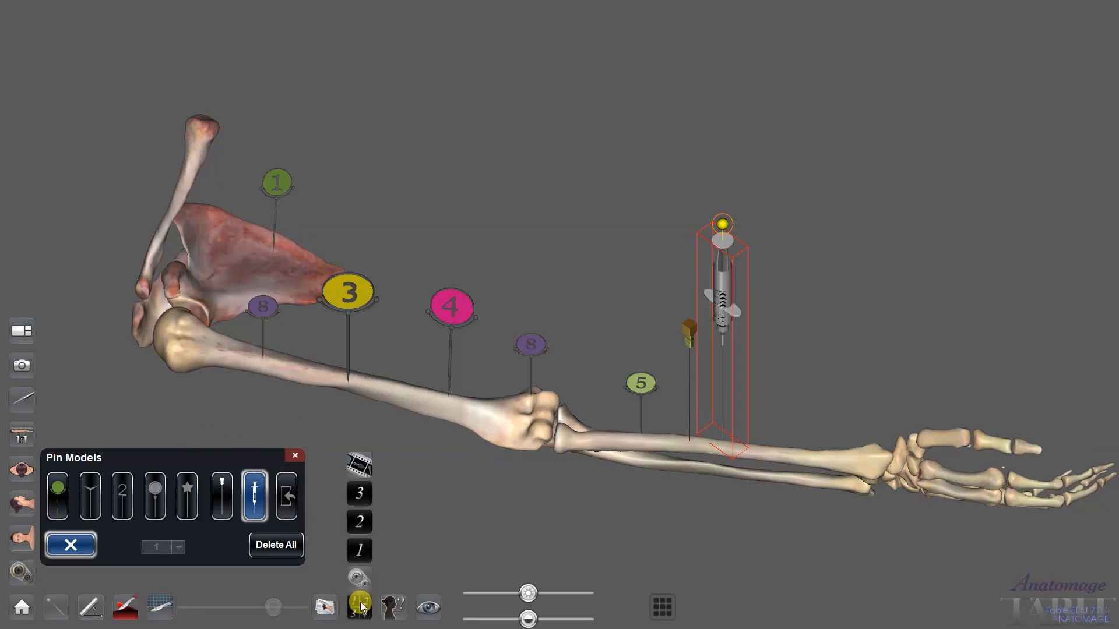
click(358, 498)
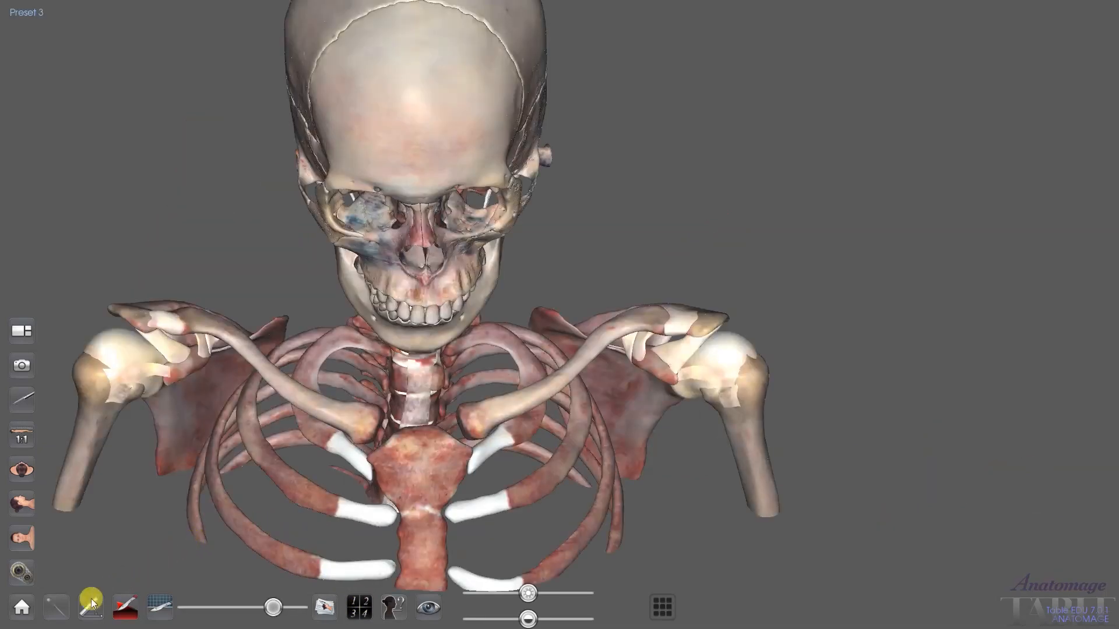
click(59, 606)
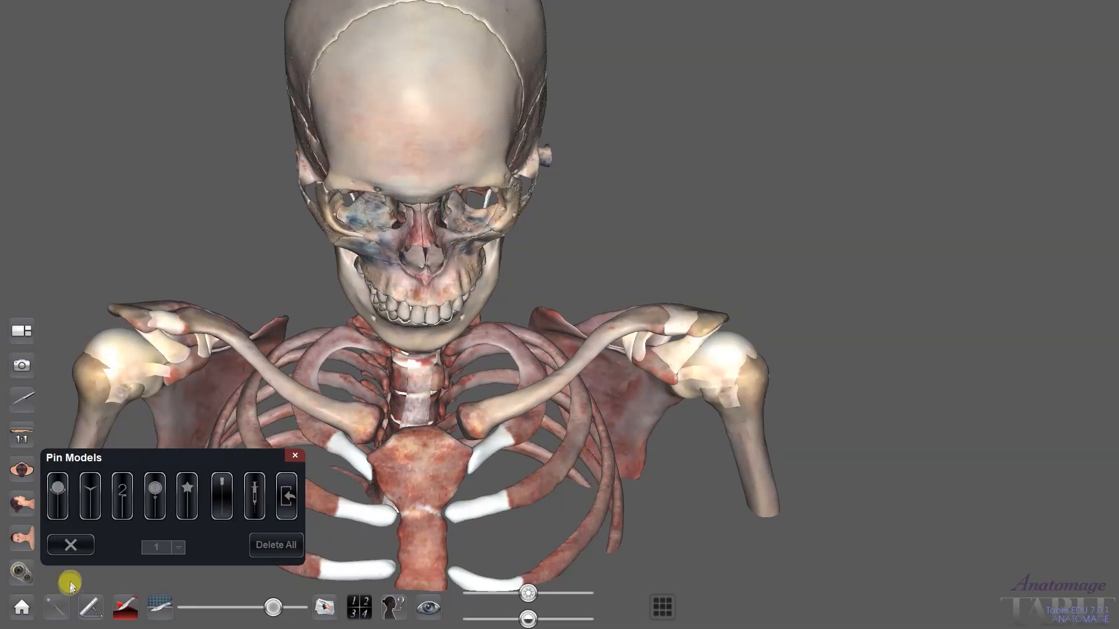
- Import the Plate model with all supported file types listed, decline its default coordinate position, and place it on the body's right collarbone
click(286, 498)
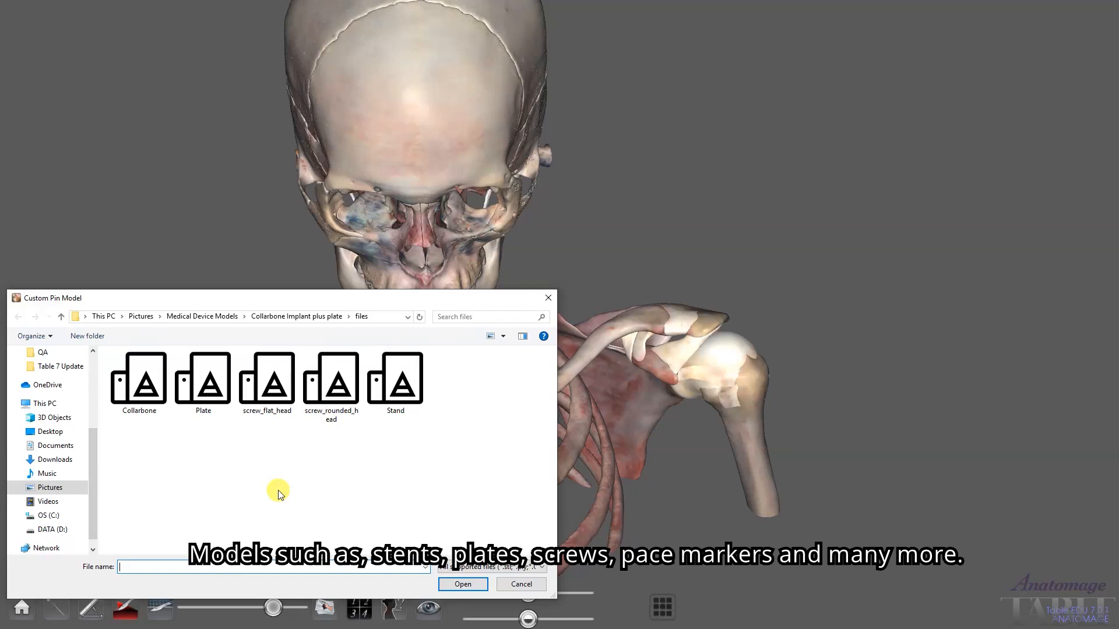
click(513, 585)
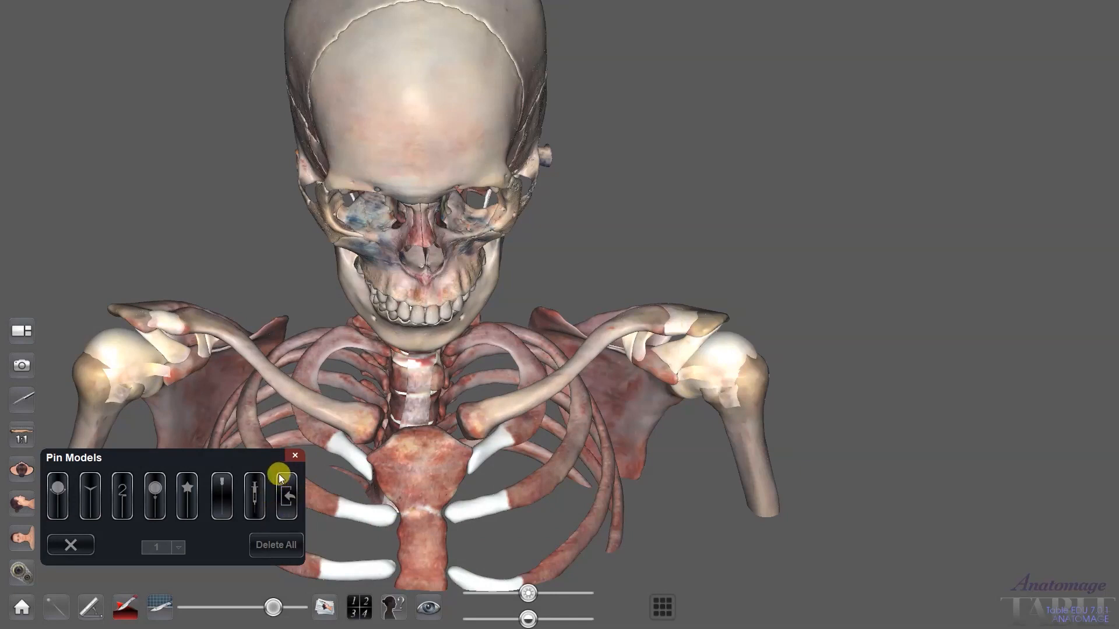
click(287, 491)
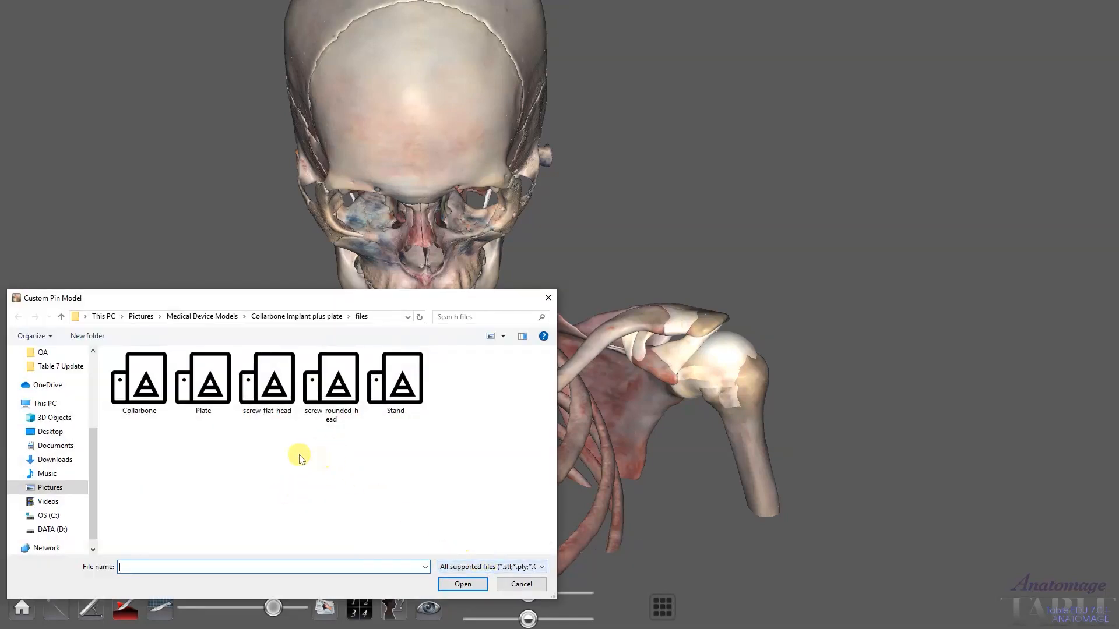
click(185, 395)
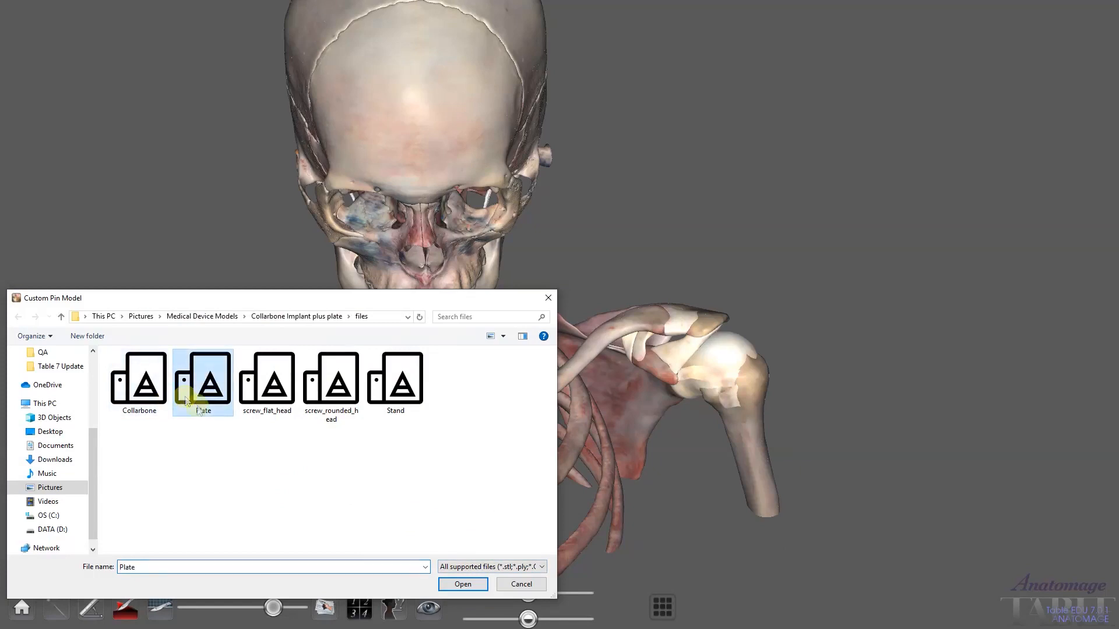
click(509, 564)
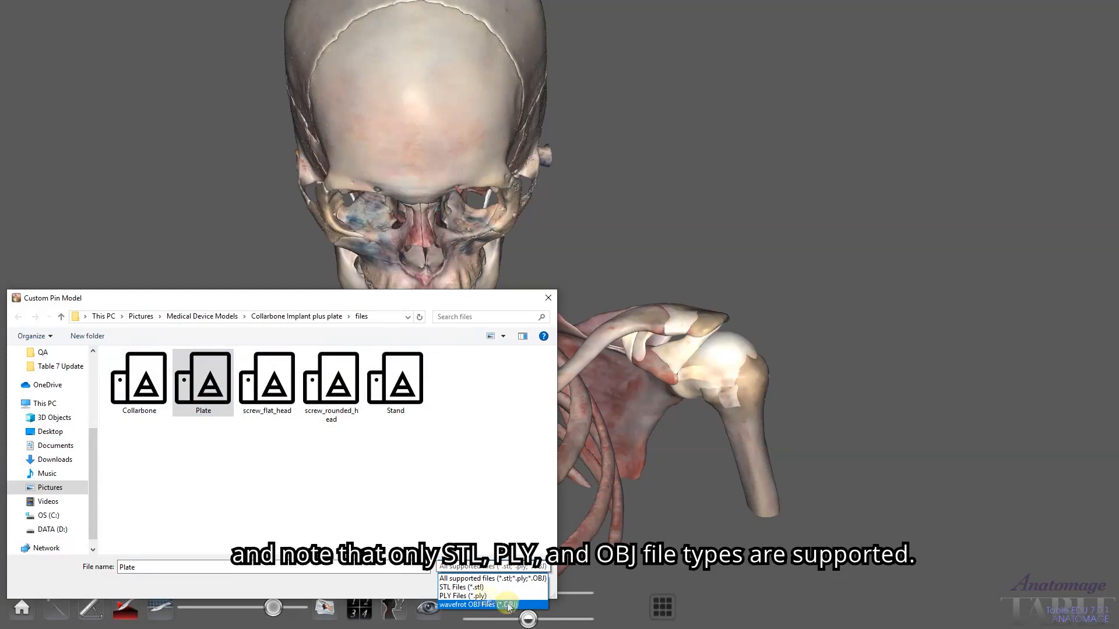
click(492, 578)
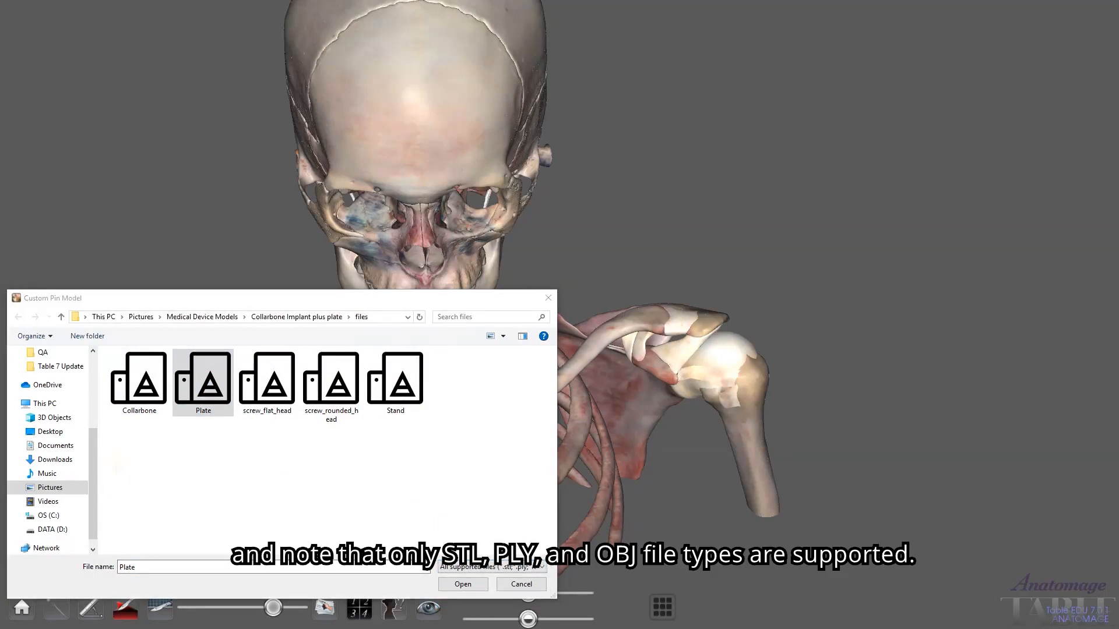
click(480, 586)
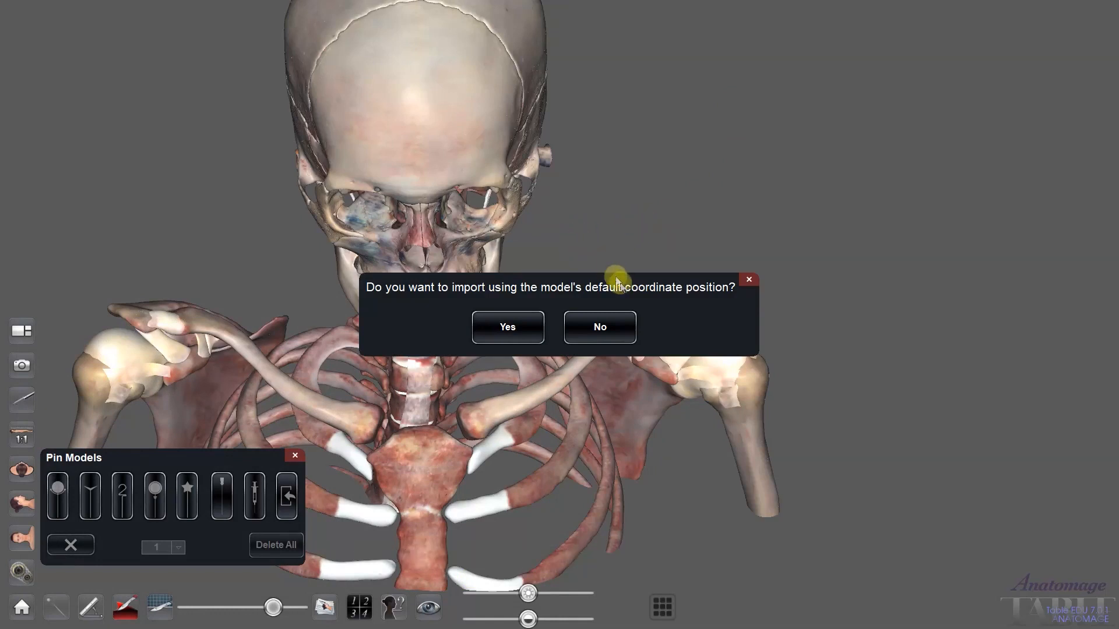
click(594, 337)
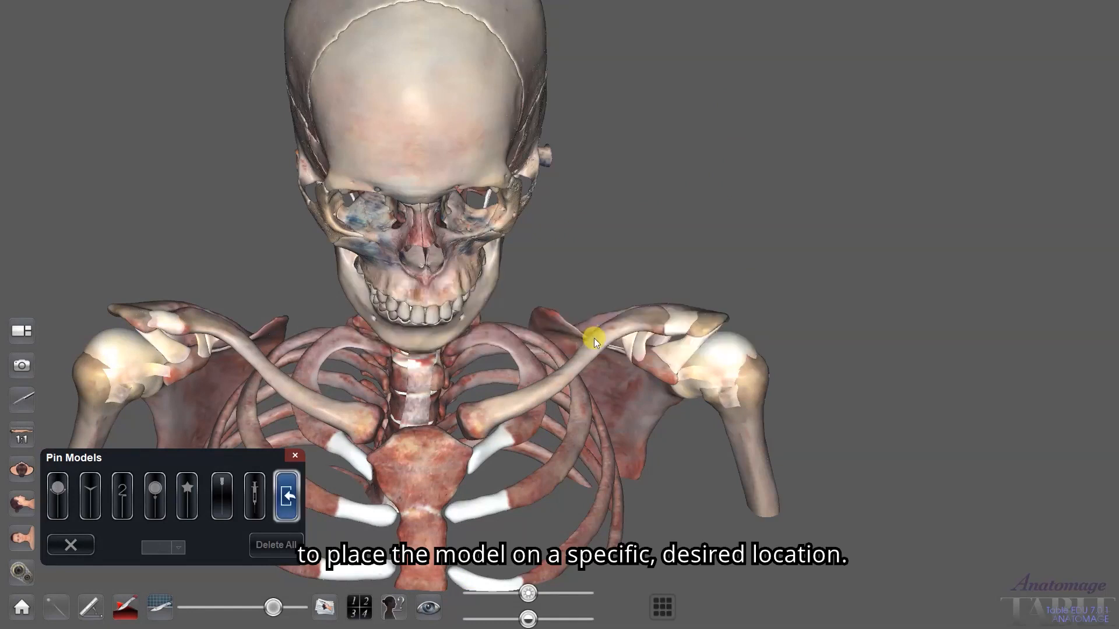
click(252, 358)
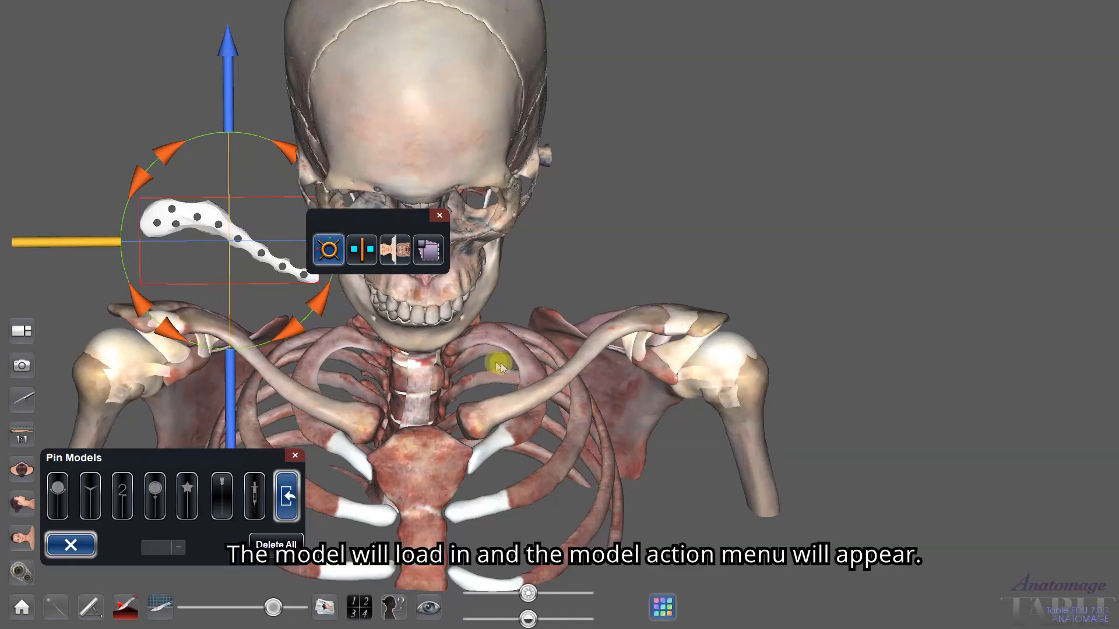
- Move the model action menu away from the plate and switch the model widget off and on again
drag(389, 219, 486, 272)
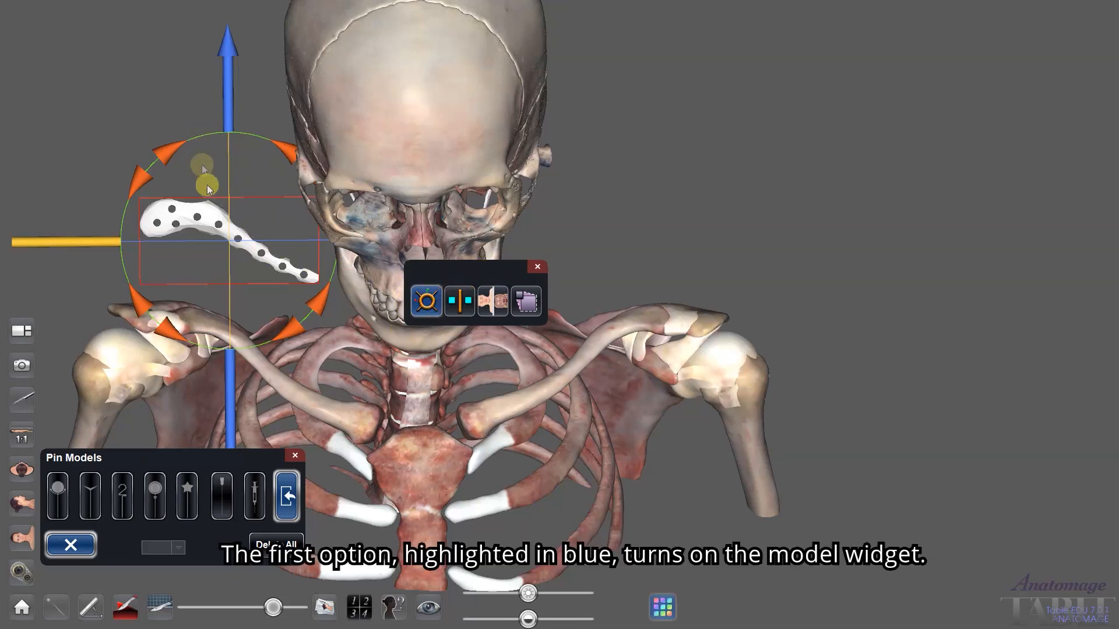
click(428, 303)
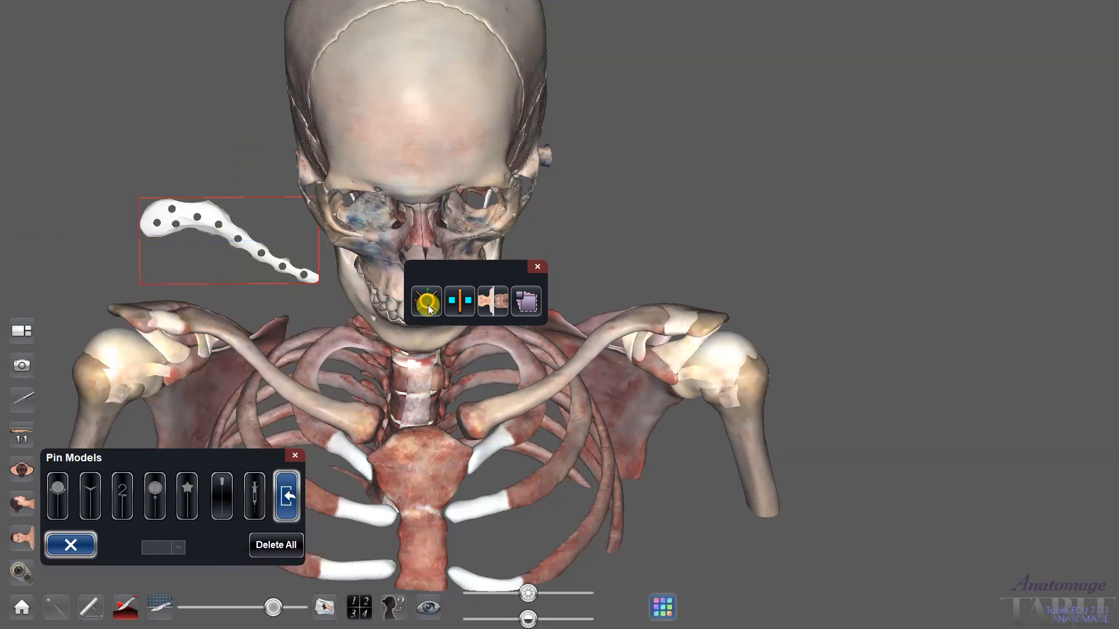
click(428, 303)
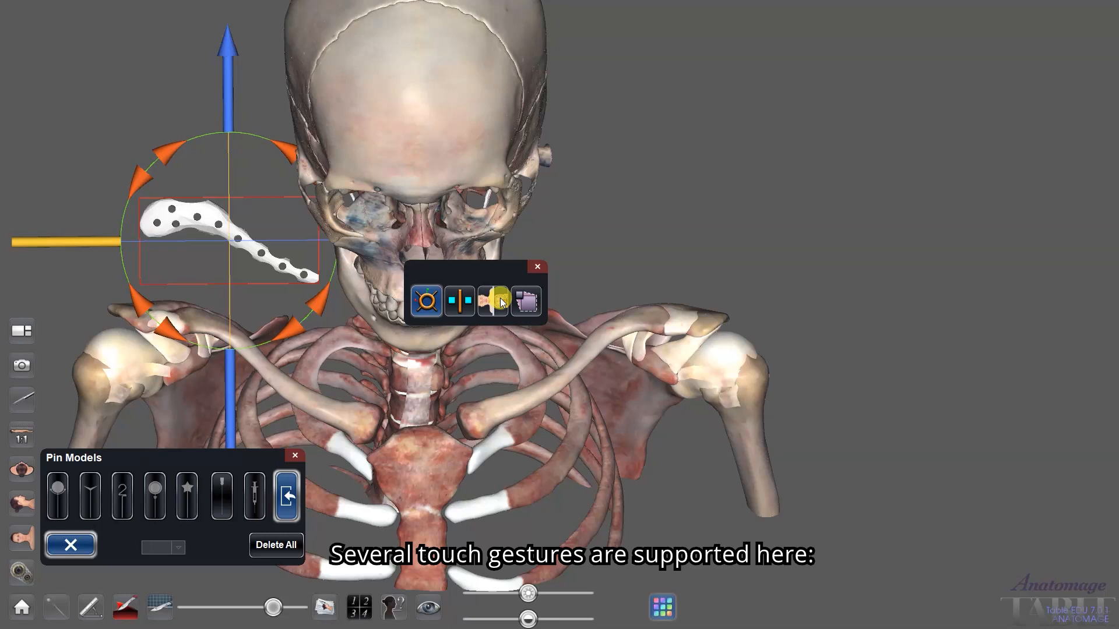
- Enlarge the imported plate and move it down toward the body's right shoulder
mouse_move(220, 233)
right_down()
mouse_move(215, 263)
mouse_move(213, 251)
right_up()
scroll(213, 250, up, 5)
scroll(208, 255, down, 5)
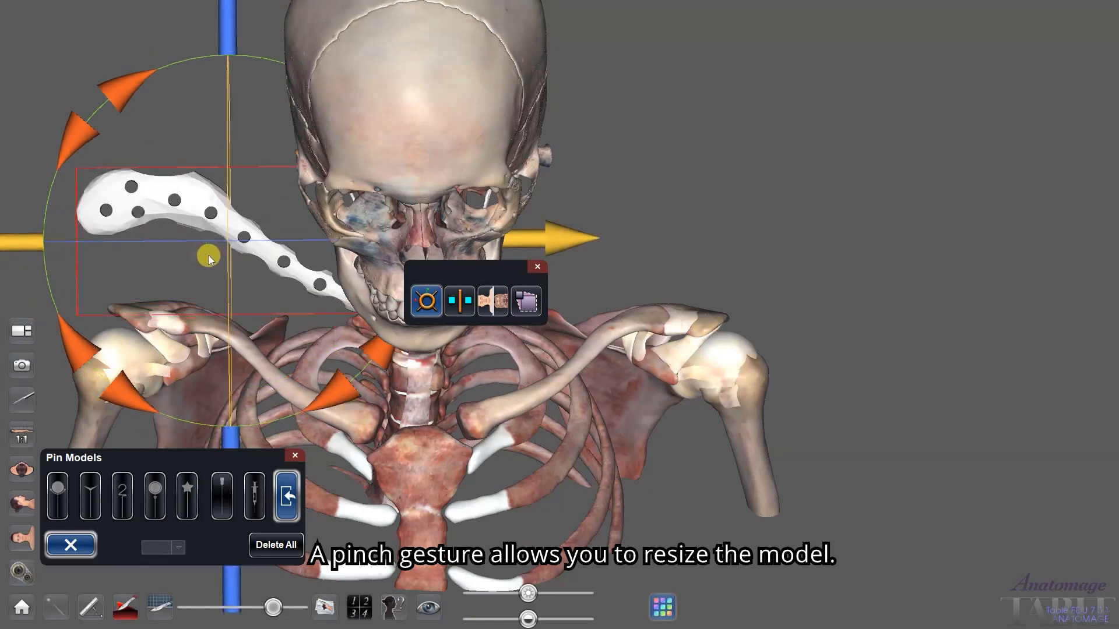
mouse_move(227, 260)
middle_down()
mouse_move(249, 272)
mouse_move(149, 291)
mouse_move(210, 317)
mouse_move(195, 320)
mouse_move(155, 299)
mouse_move(226, 277)
middle_up()
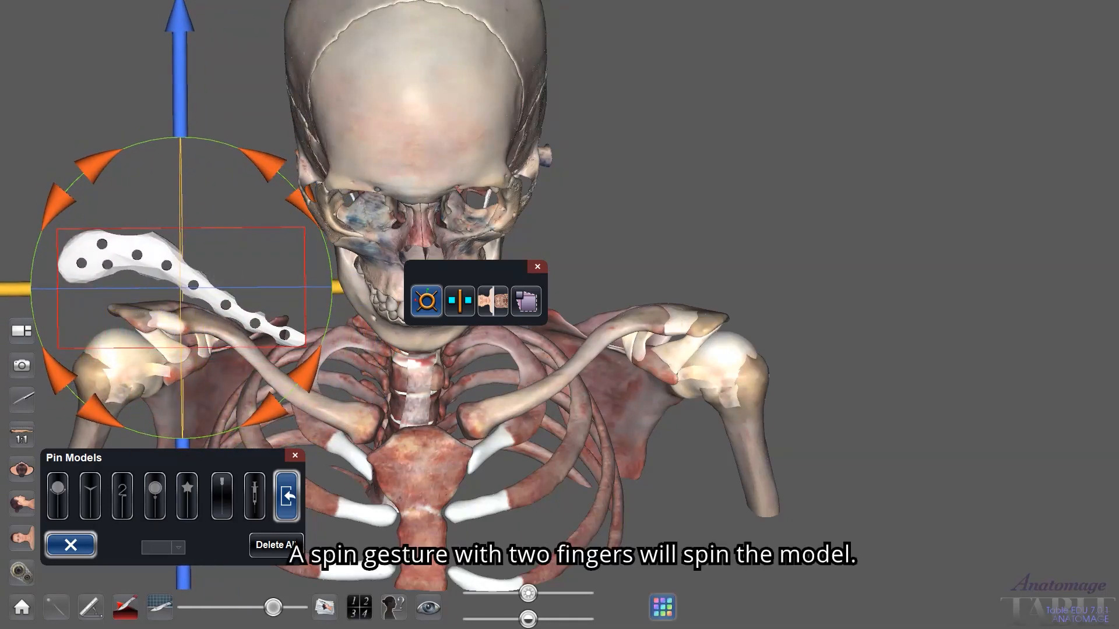
- Spin and tilt the plate until it lies edge-on, sloping like the right collarbone, and slide it inward along its long axis
mouse_move(285, 271)
mouse_down()
mouse_move(267, 326)
mouse_move(235, 359)
mouse_move(289, 268)
mouse_up()
drag(197, 391, 231, 303)
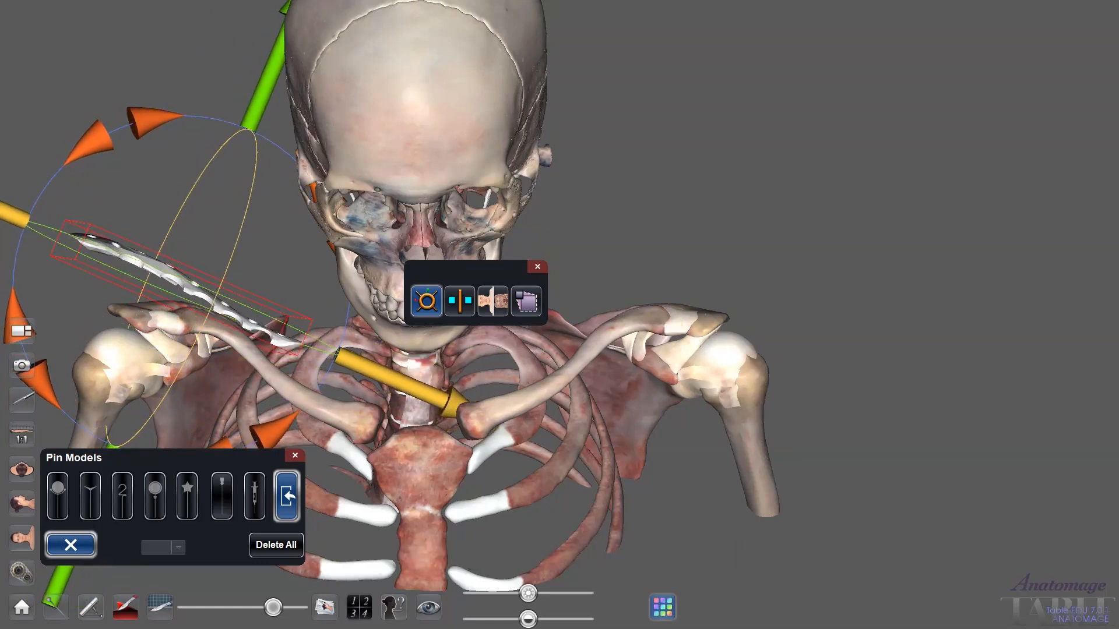
drag(370, 359, 416, 381)
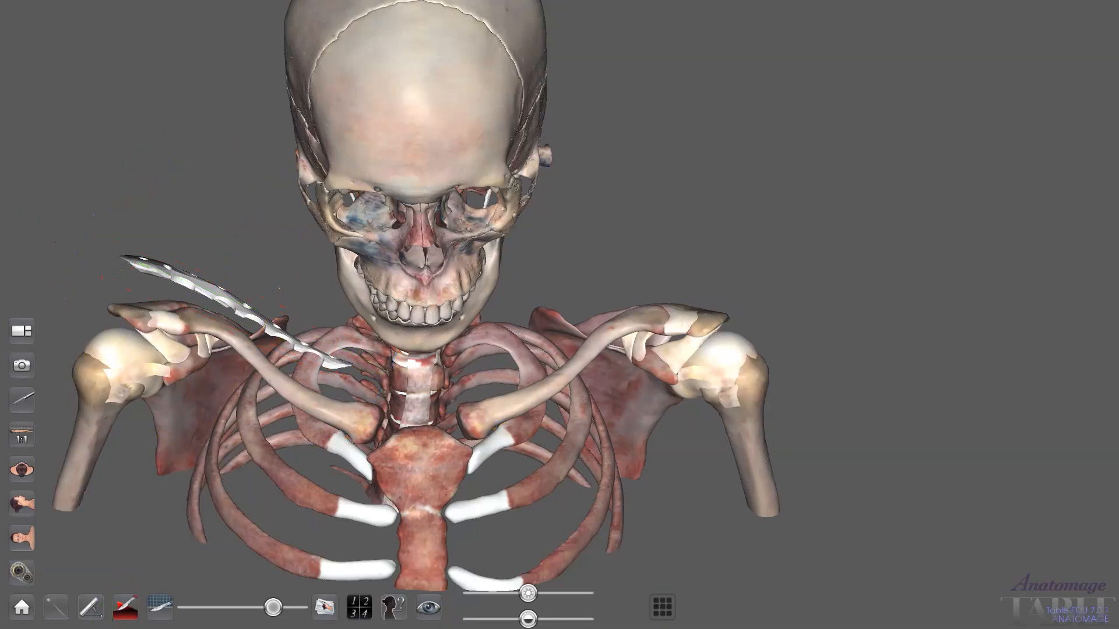
- Select the plate again, pivot it to about 6.2 degrees, and slide it along its axes down onto the right collarbone
mouse_move(247, 474)
mouse_down()
mouse_move(257, 432)
mouse_move(261, 450)
mouse_up()
click(252, 319)
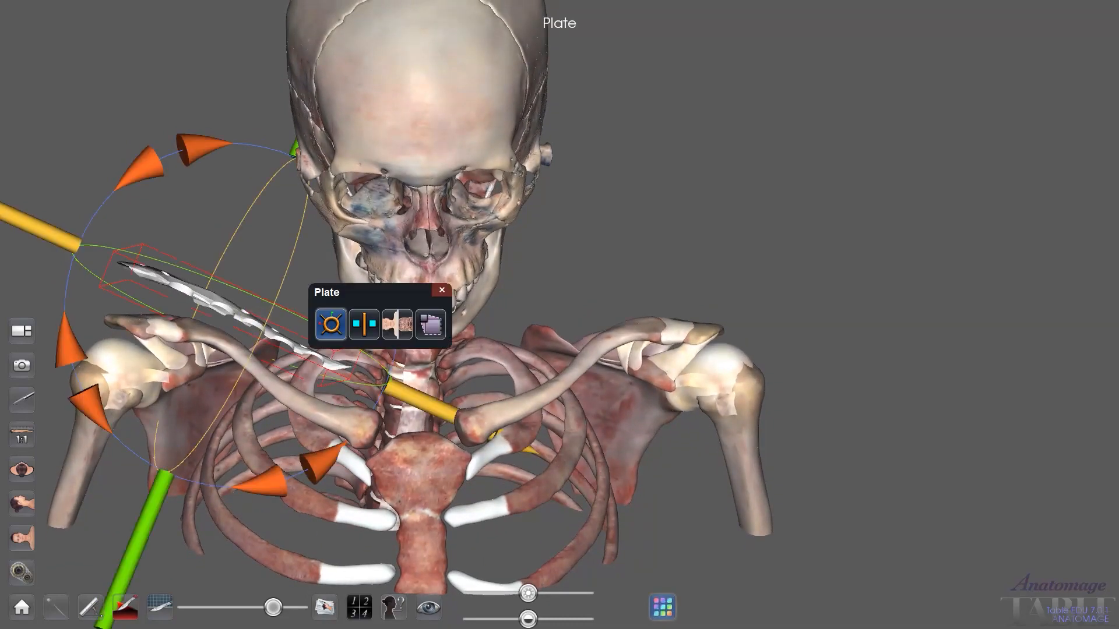
drag(262, 475, 292, 456)
drag(293, 453, 272, 454)
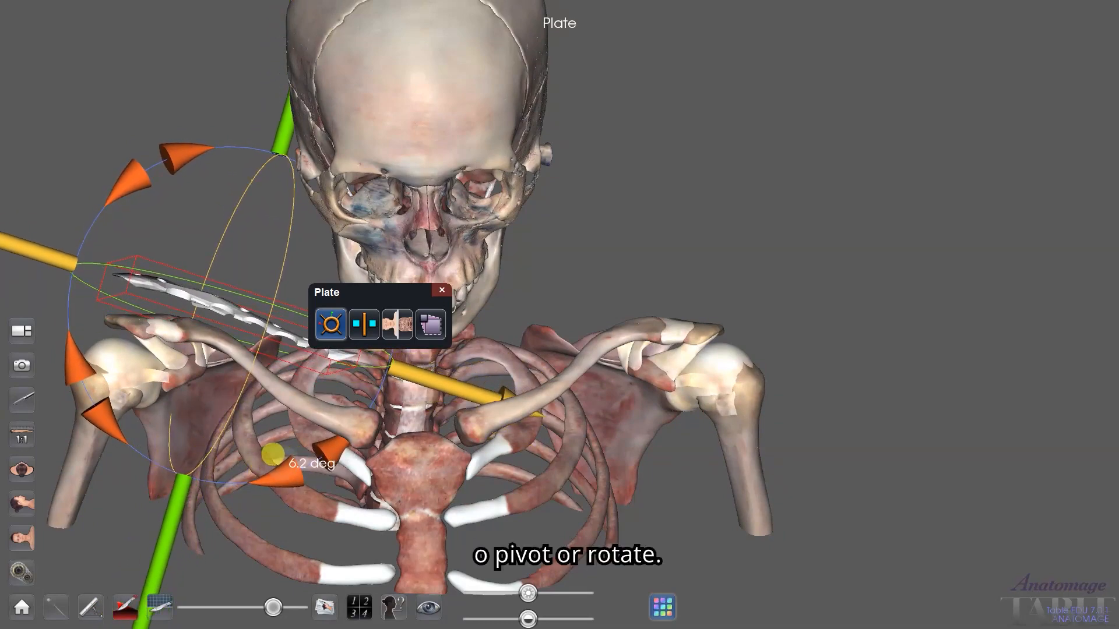
drag(163, 516, 157, 540)
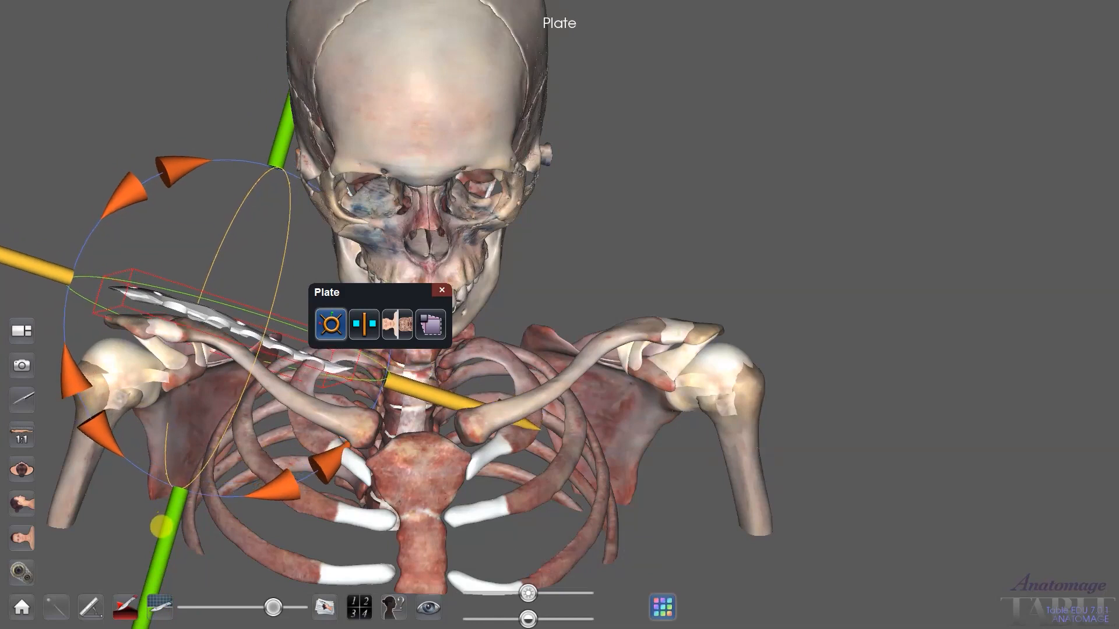
drag(411, 398, 430, 406)
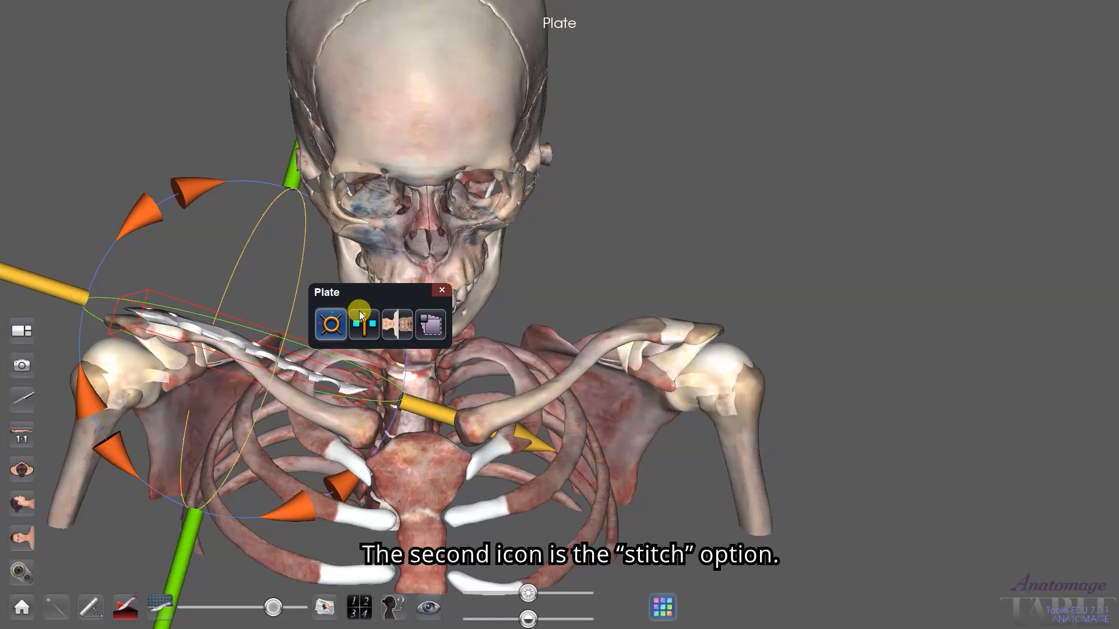
- Start stitching the plate and match its inner end to a point on the inner end of the right collarbone
click(362, 322)
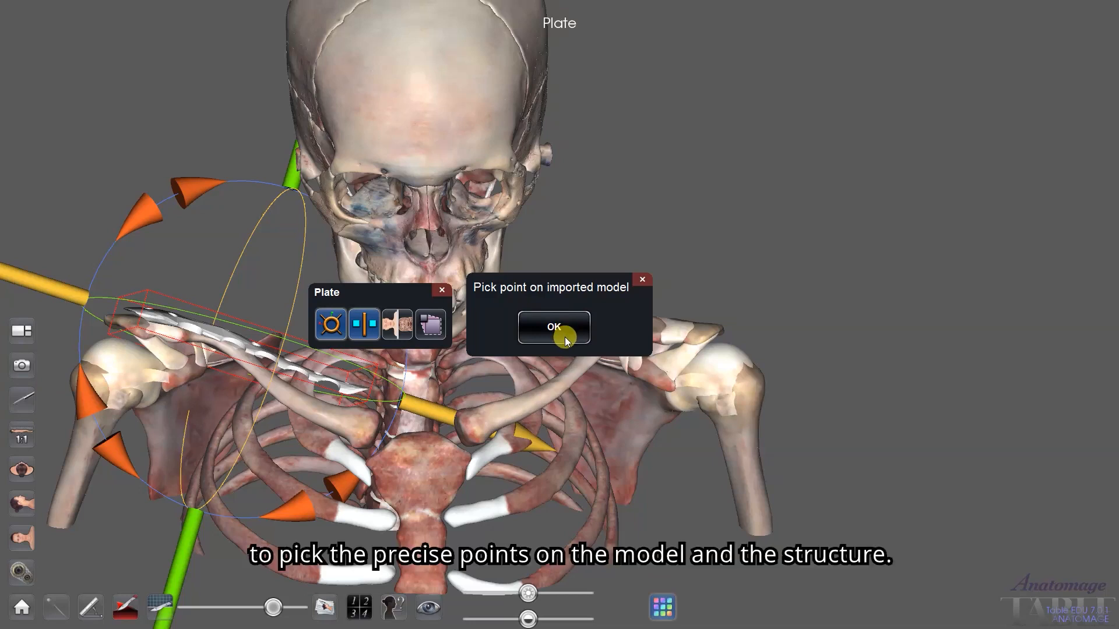
click(530, 334)
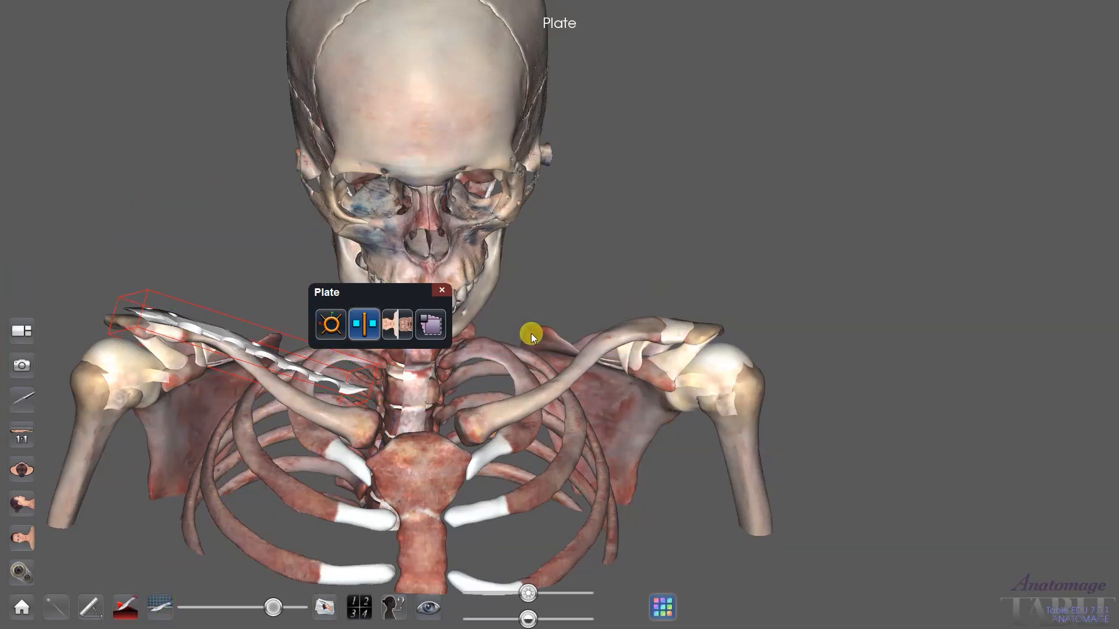
drag(147, 444, 285, 353)
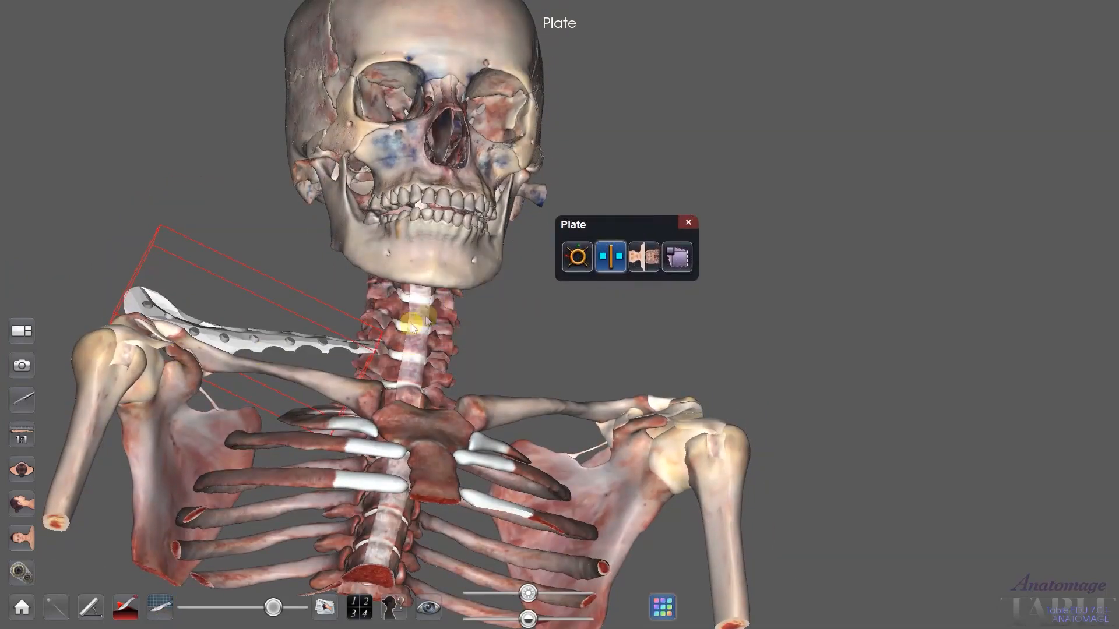
click(369, 349)
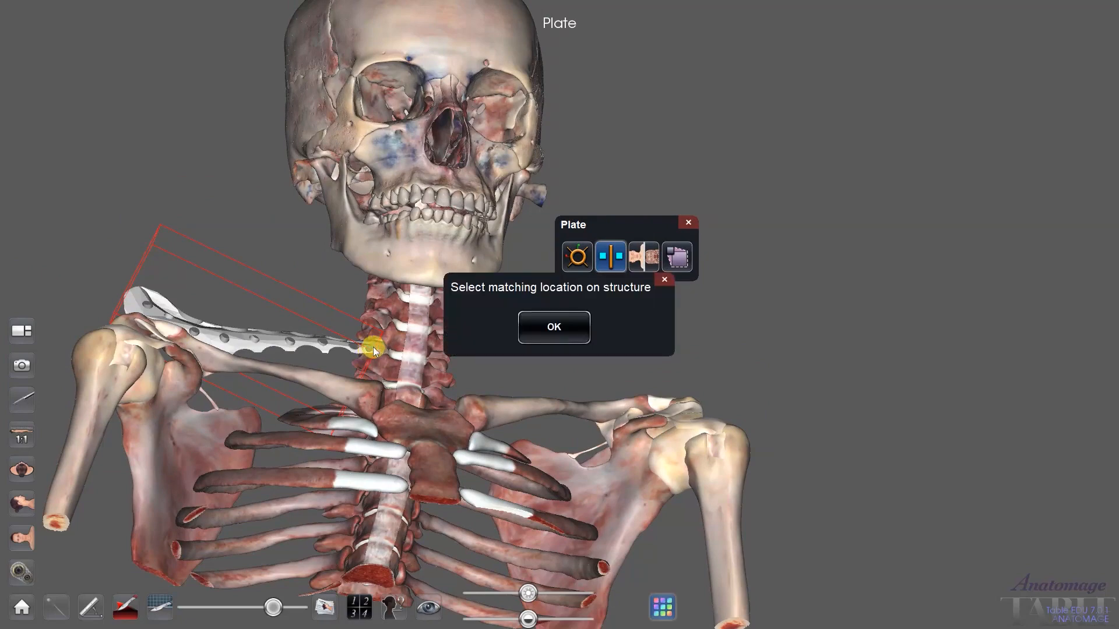
click(563, 334)
drag(544, 347, 369, 417)
click(358, 403)
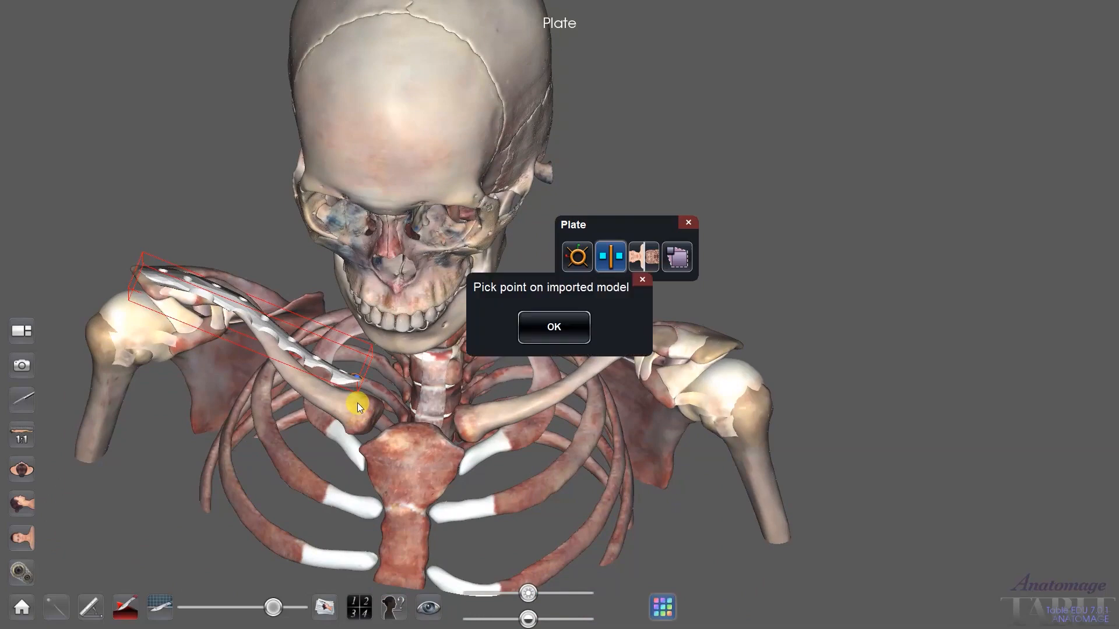
- Match the plate's outer end to a point on the shoulder end of the right collarbone to finish the stitch
click(554, 326)
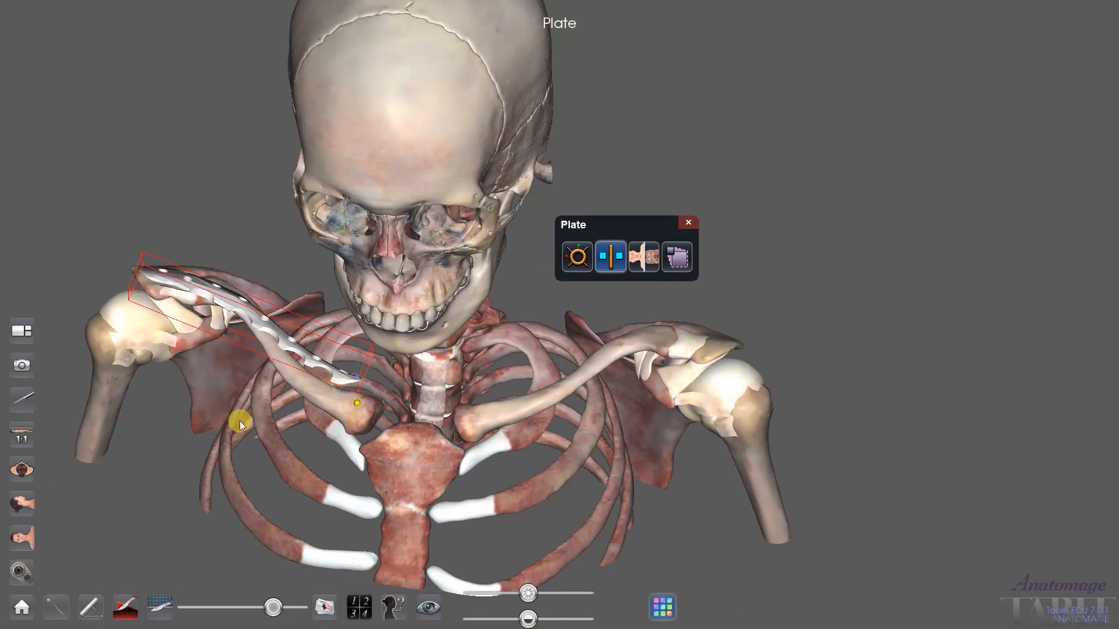
drag(150, 462, 205, 296)
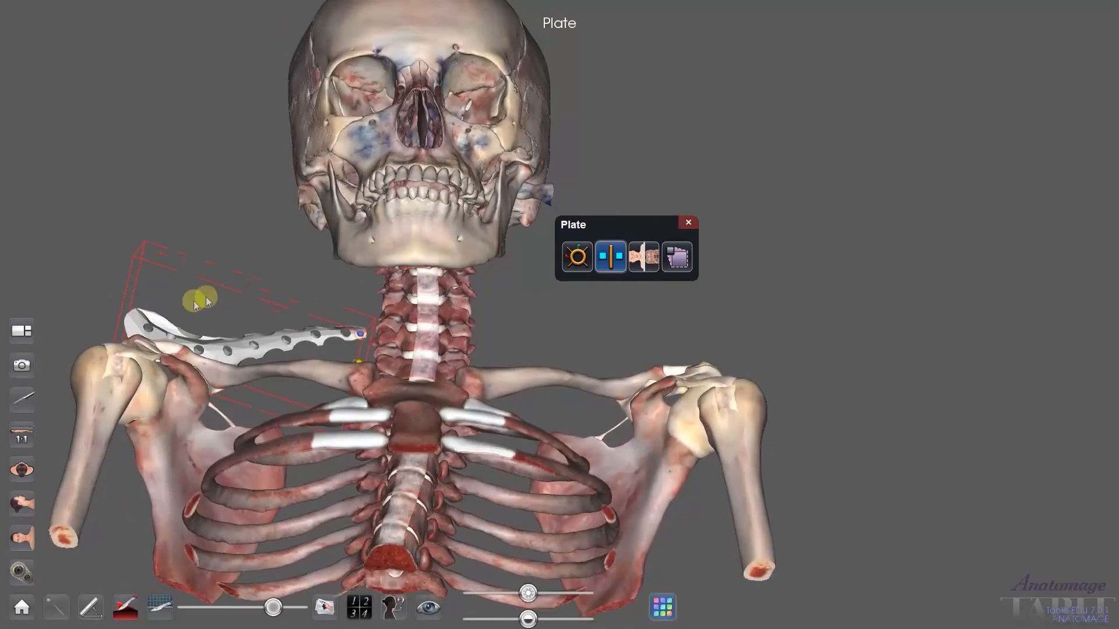
click(130, 320)
click(539, 328)
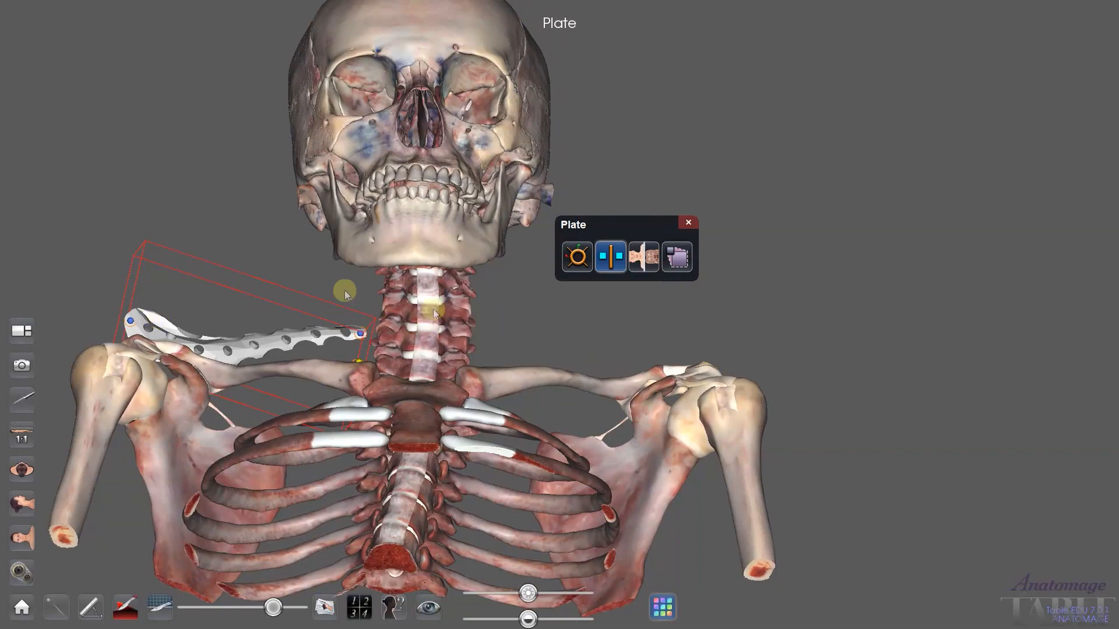
drag(107, 175, 122, 478)
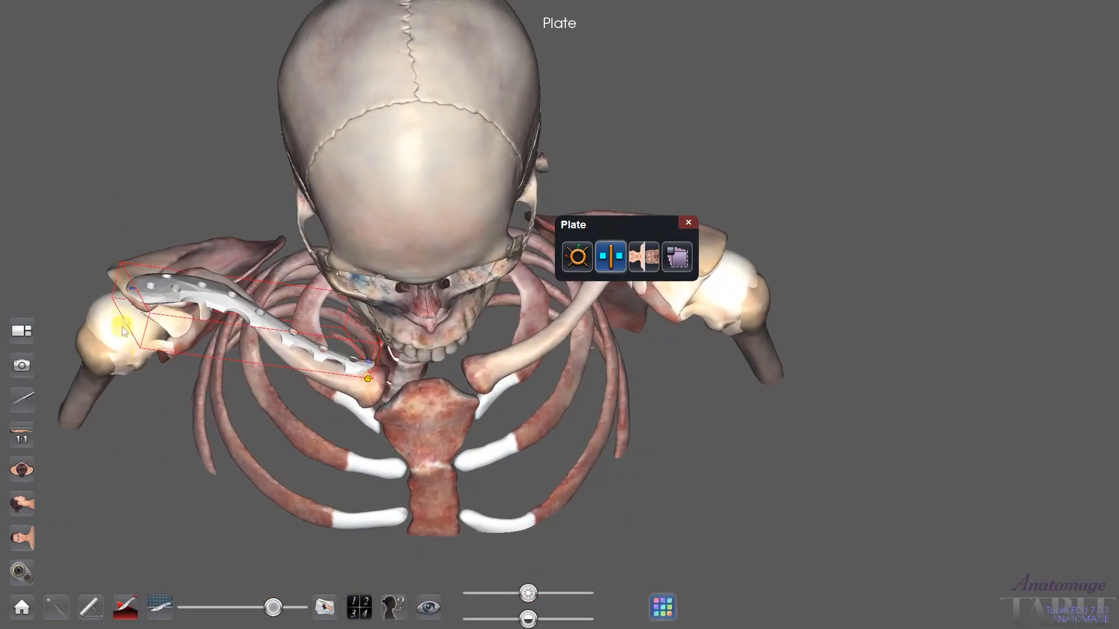
click(120, 280)
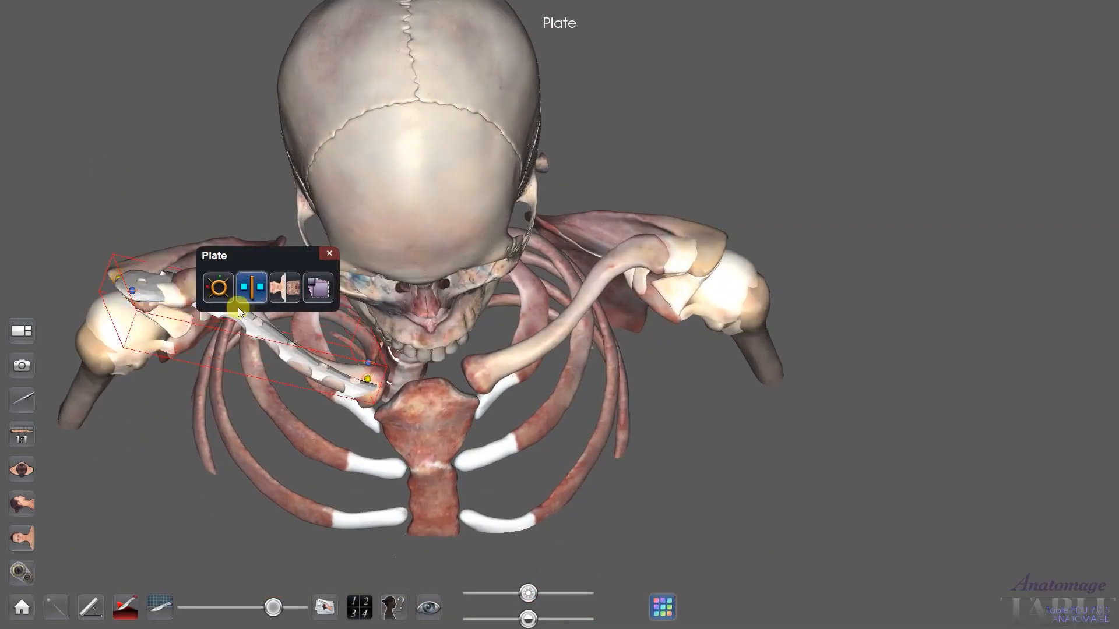
- Show the plate's outline on a cross-section of the body and enlarge the slice around the shoulders and neck
click(290, 293)
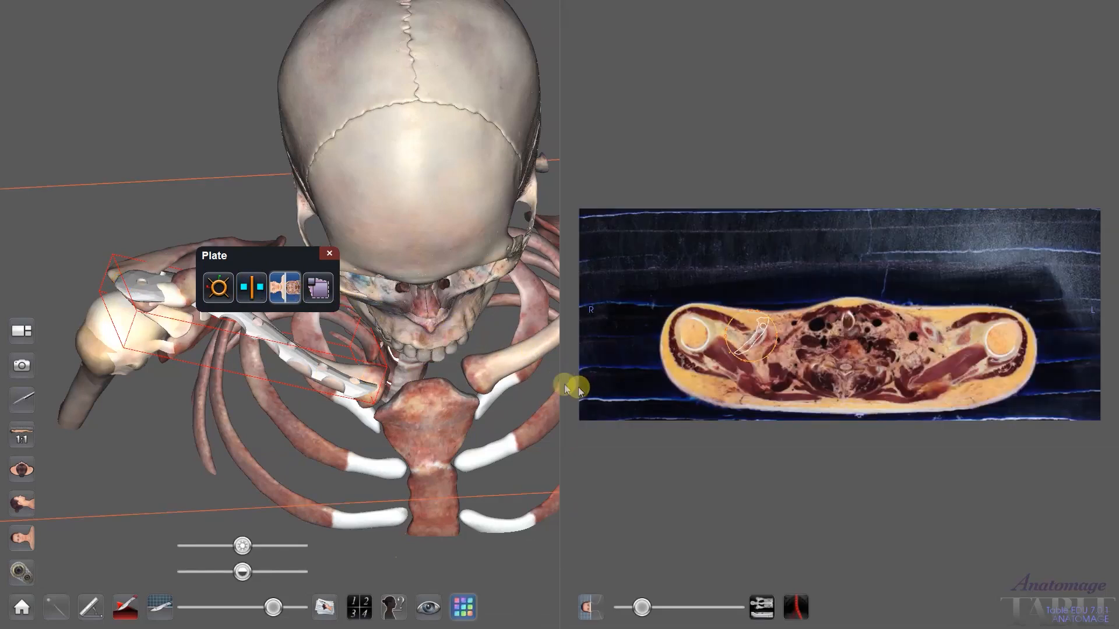
right_drag(745, 453, 703, 232)
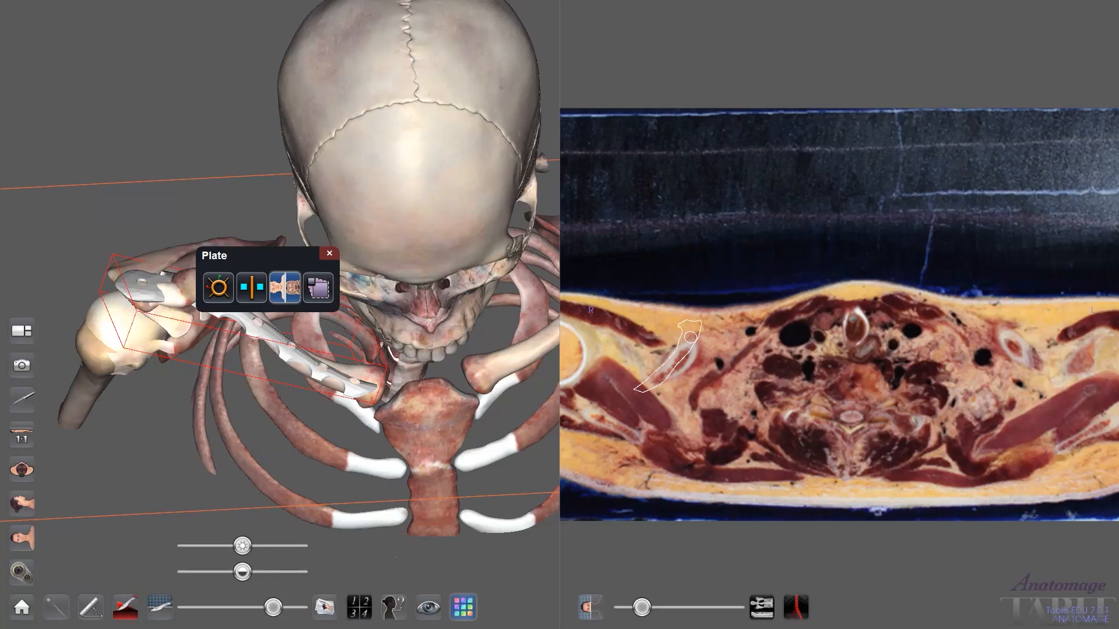
- Check the length, width and height of the plate's bounding box and close its action menu
click(323, 293)
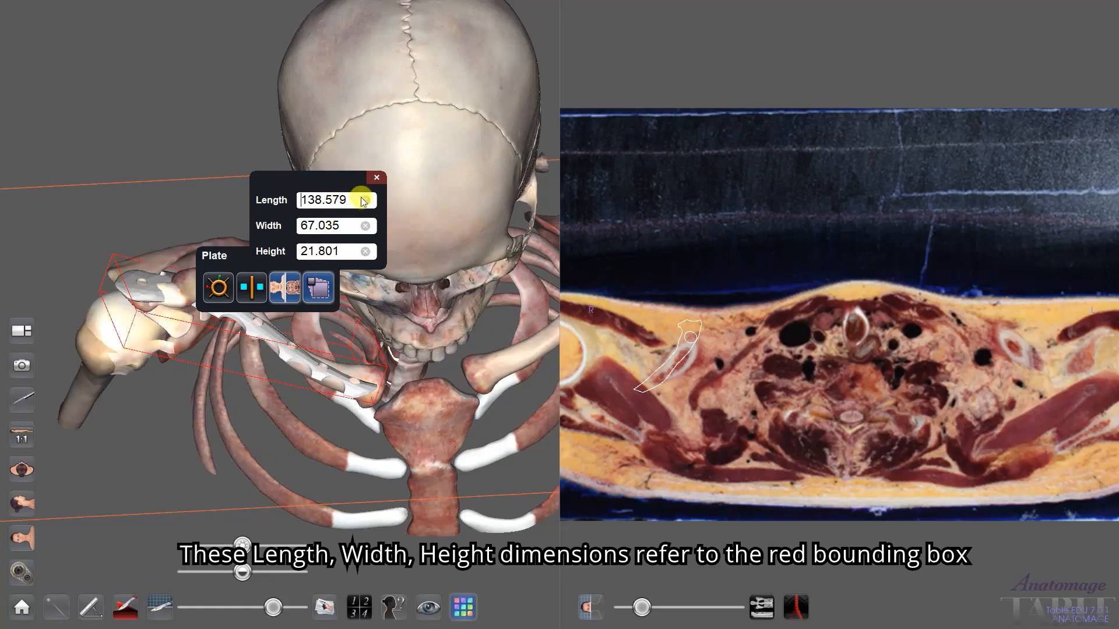
click(376, 177)
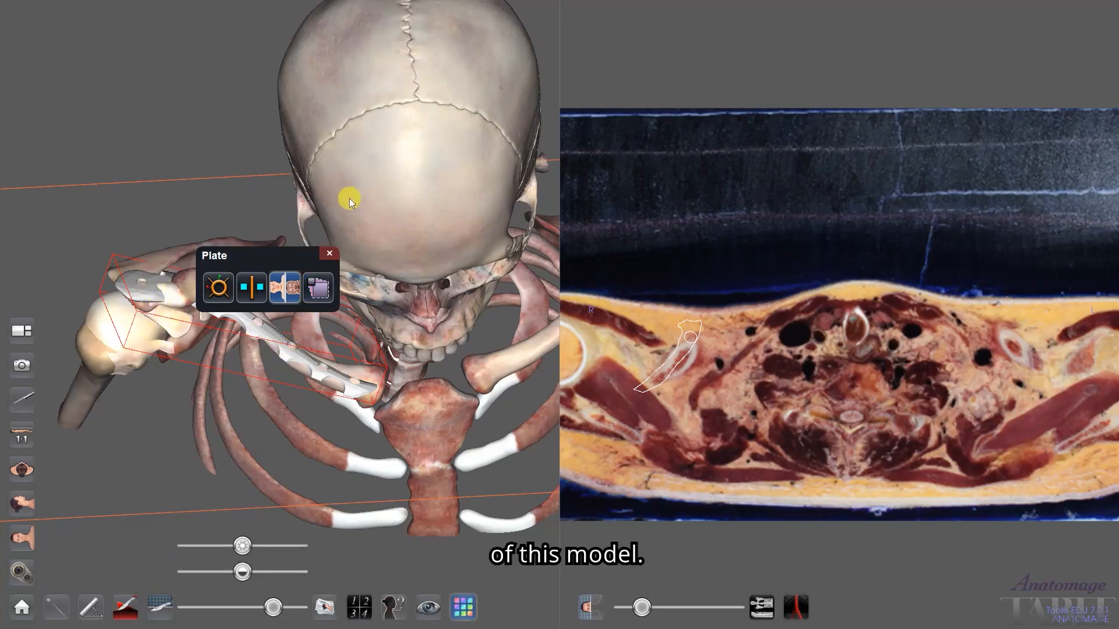
mouse_move(369, 338)
mouse_down()
mouse_move(360, 353)
mouse_move(378, 329)
mouse_up()
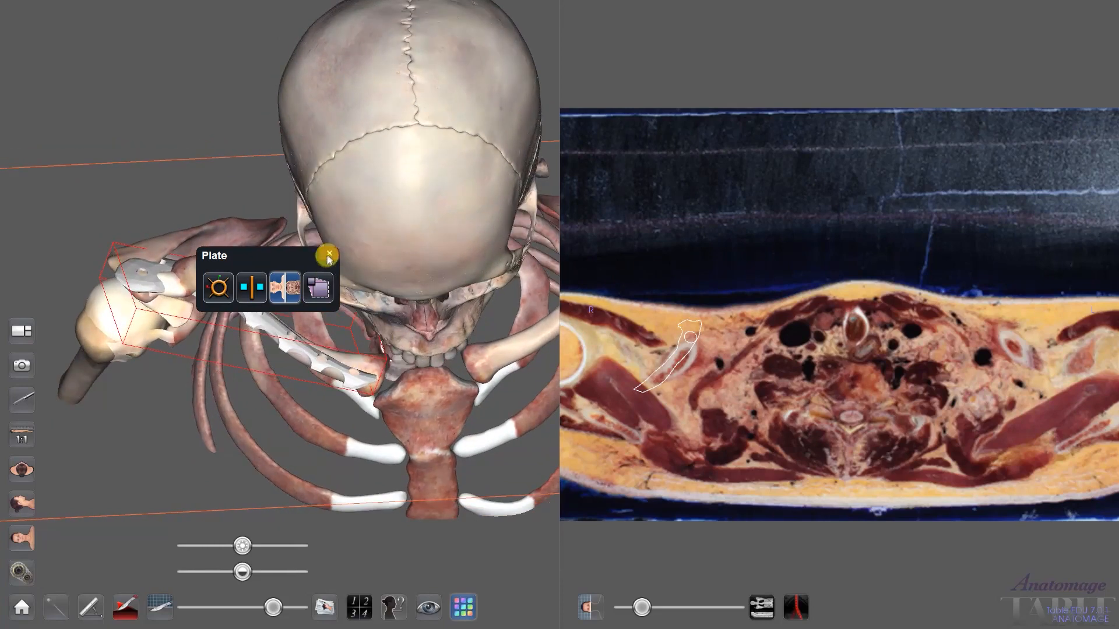
click(329, 256)
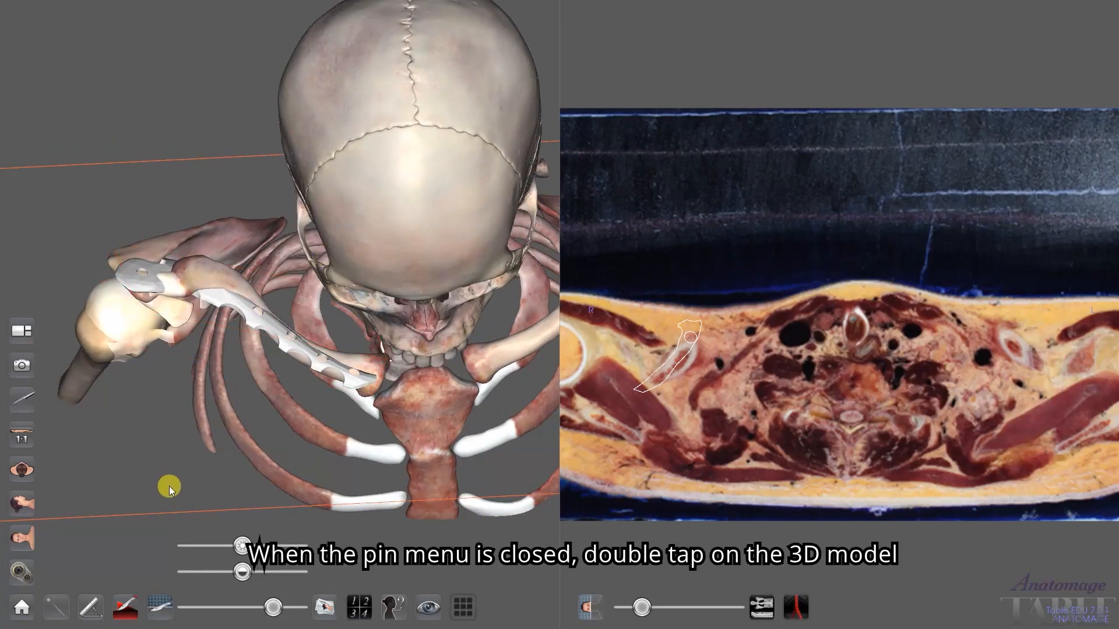
- Reopen the plate's action menu, rotate the plate so its broad holed face points forward, and close the menu
double_click(248, 309)
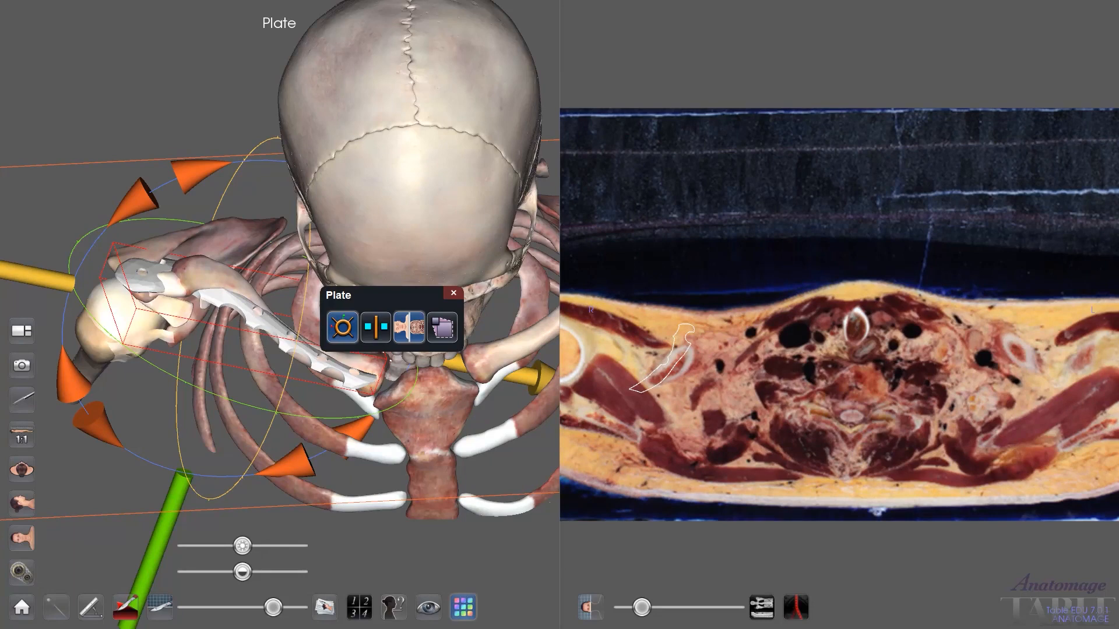
drag(247, 311, 235, 337)
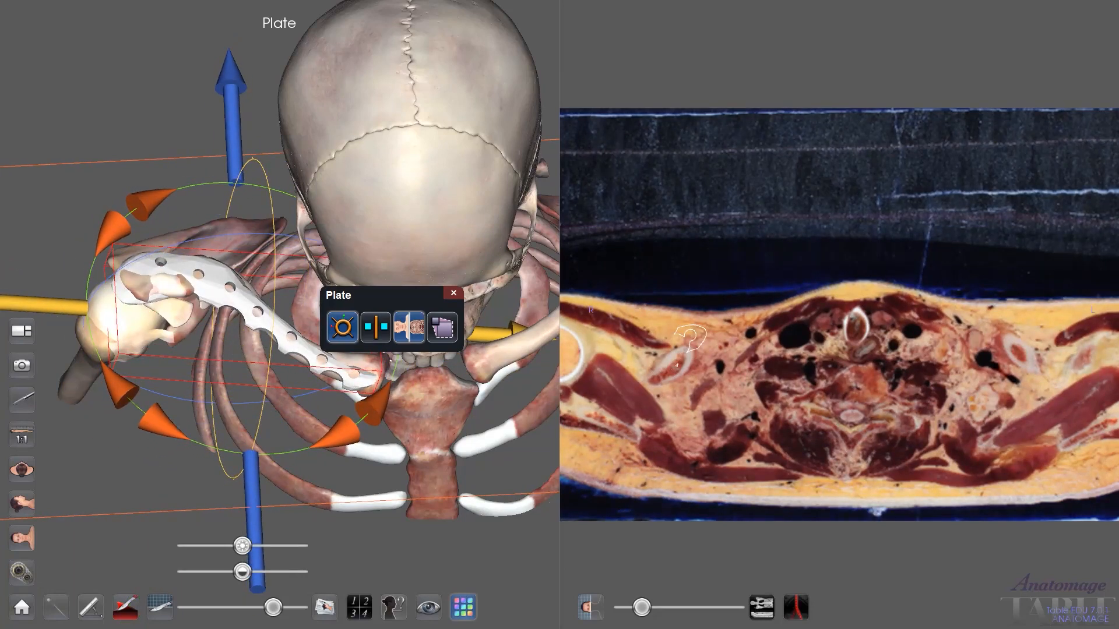
click(453, 293)
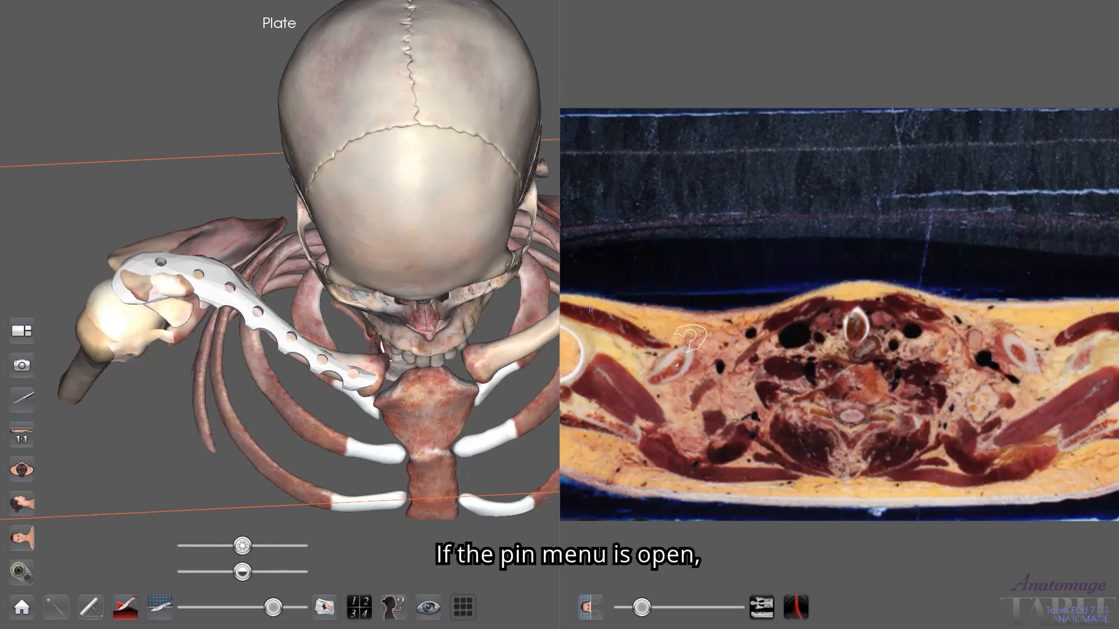
- Open the pin models and bring up the plate's action menu with its widget
click(53, 607)
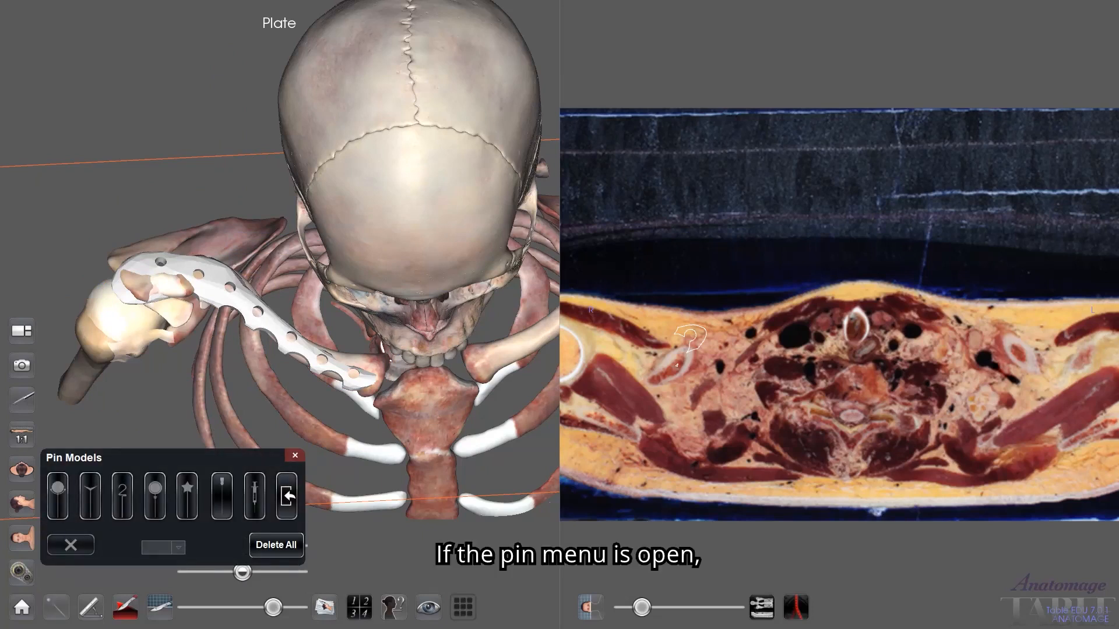
click(244, 296)
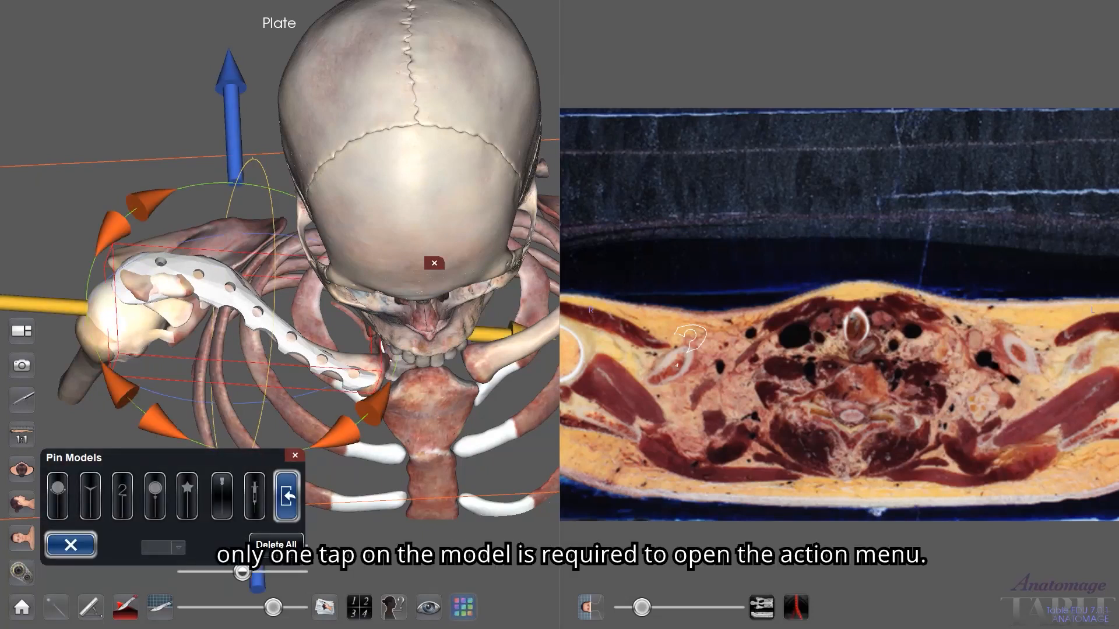